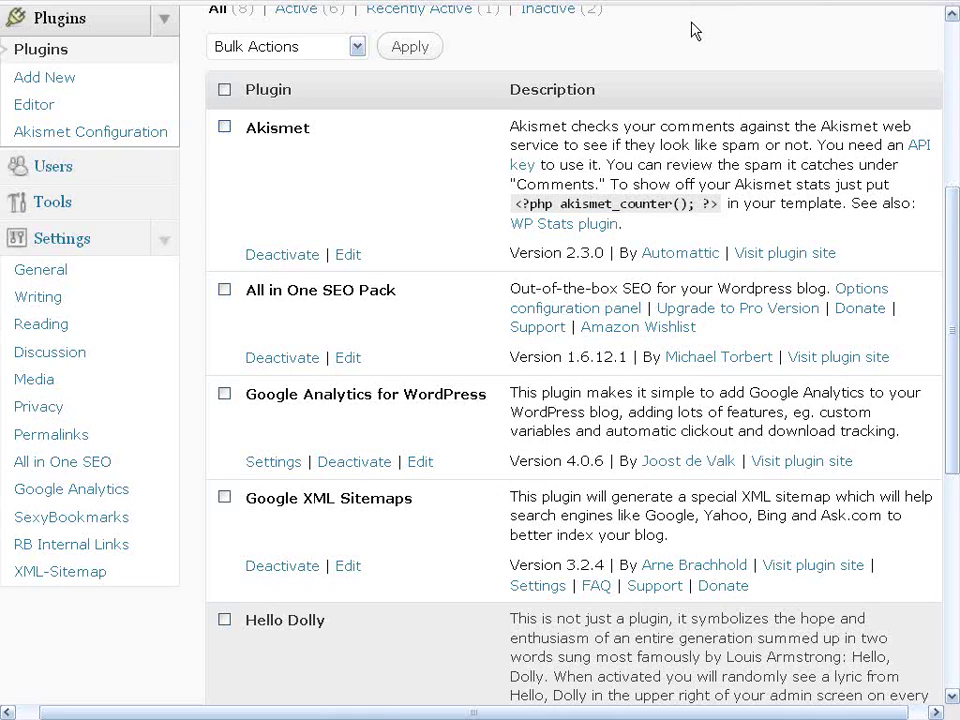
Open Akismet's API key signup page from the WordPress plugins notice
mouse_move(742, 62)
left_click(517, 165)
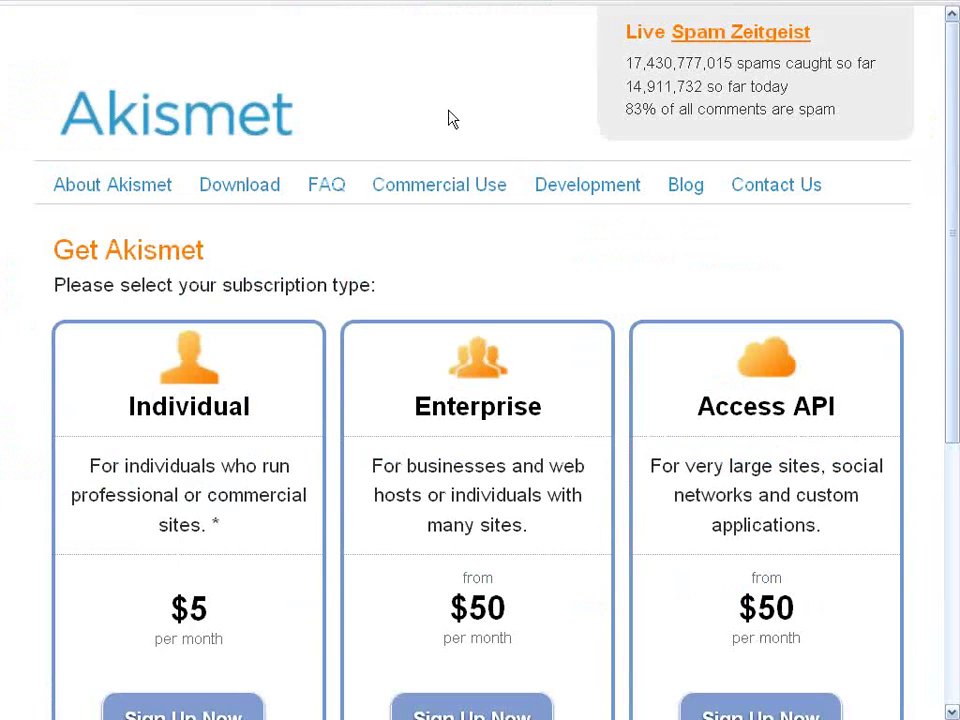
mouse_move(197, 13)
left_click(14, 15)
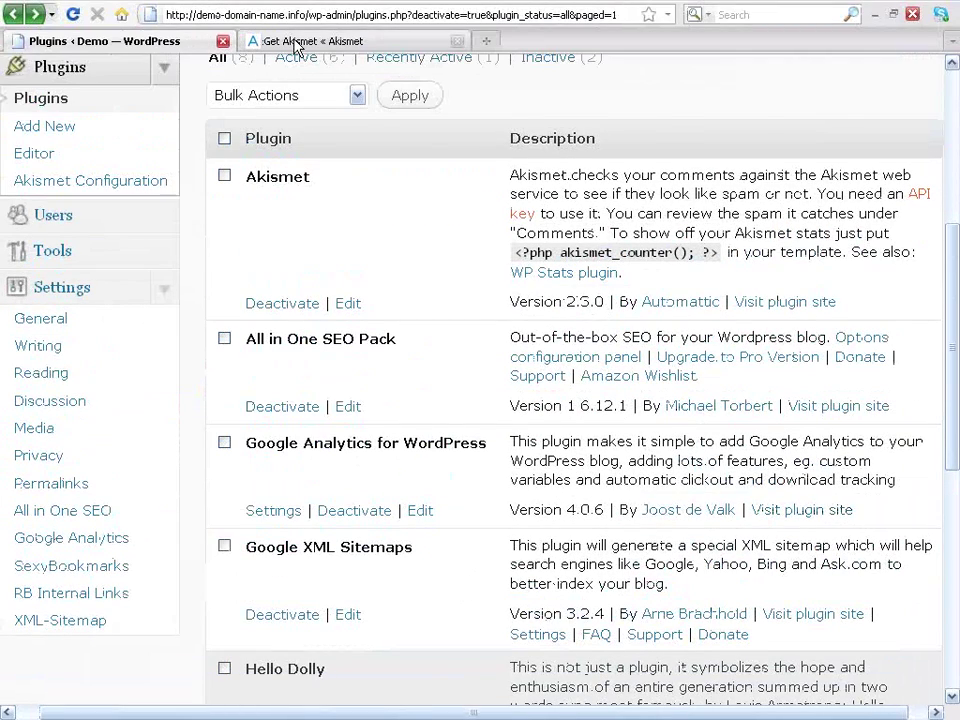
left_click(297, 42)
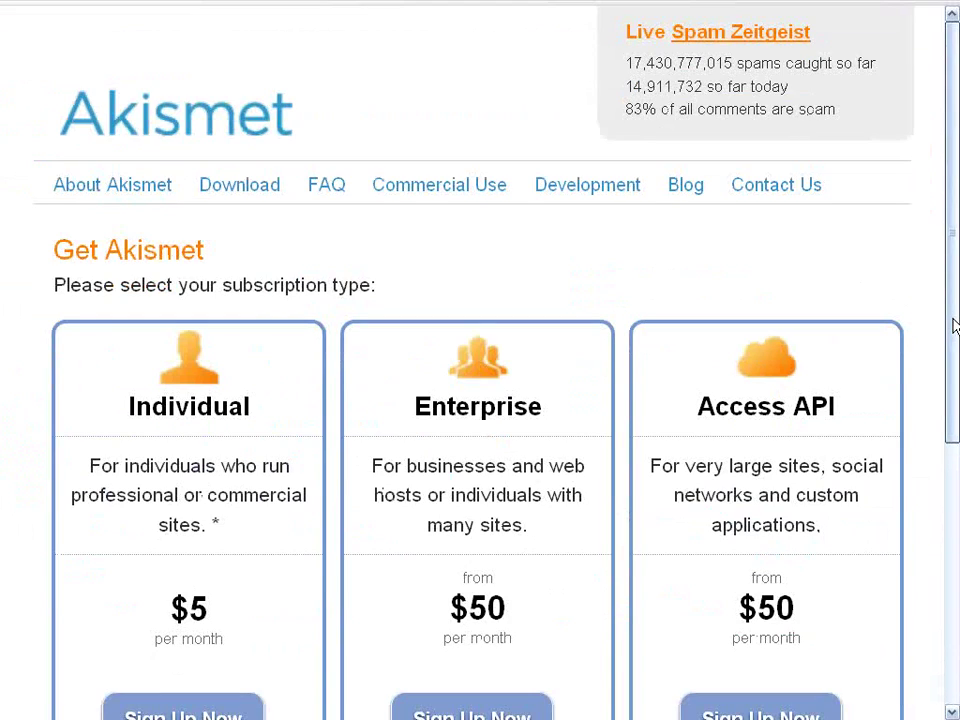
Choose free Akismet for a personal site and select the '1 Free API key' option
left_click_drag(953, 326, 953, 580)
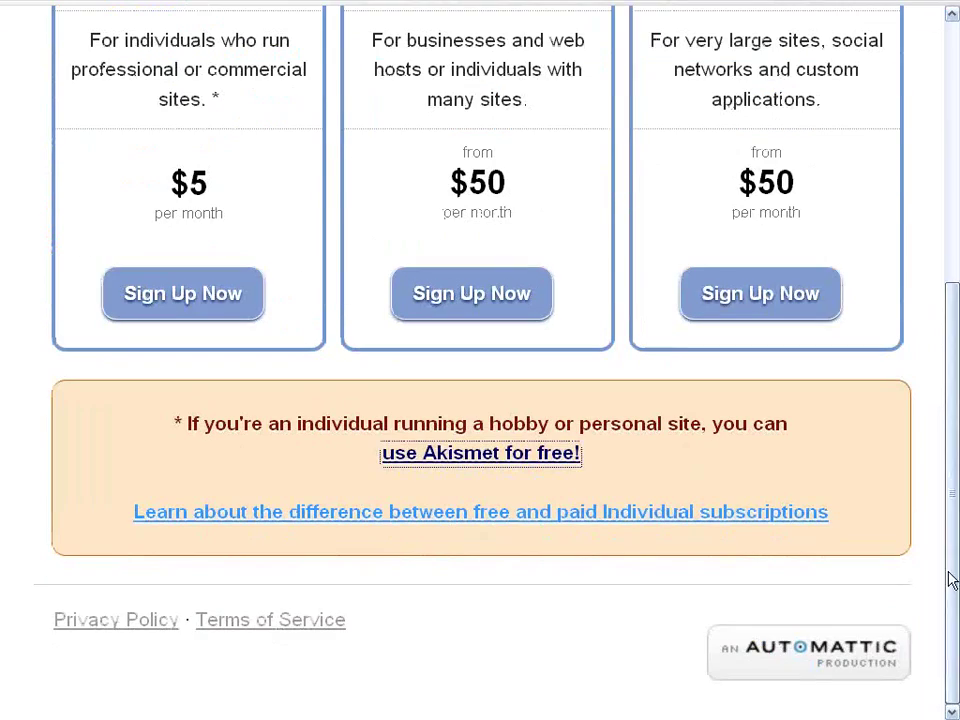
left_click(466, 454)
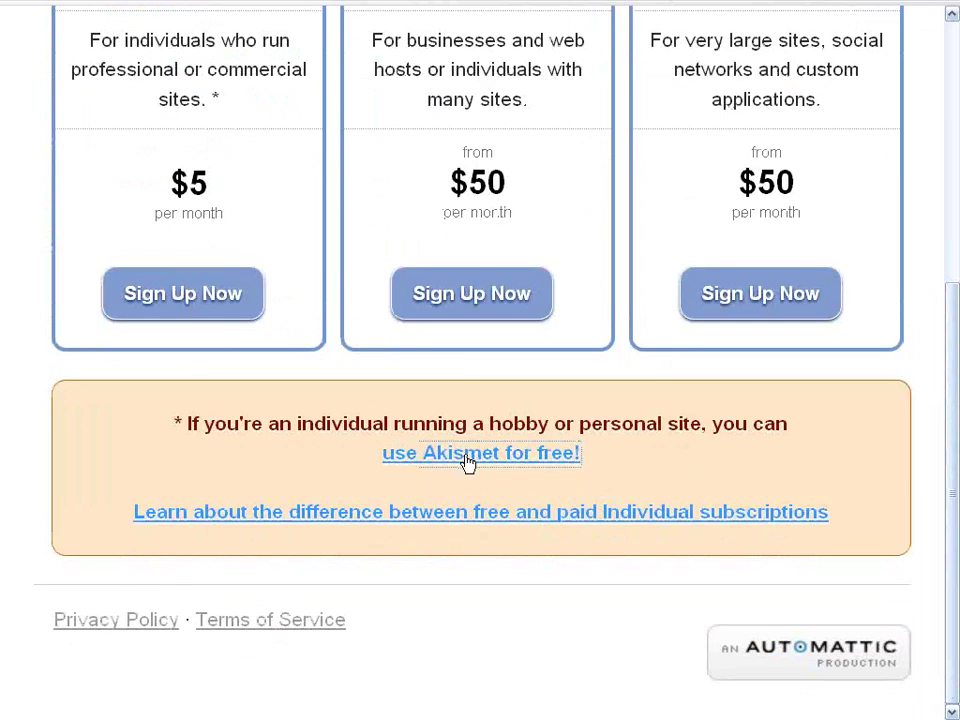
left_click_drag(953, 424, 953, 268)
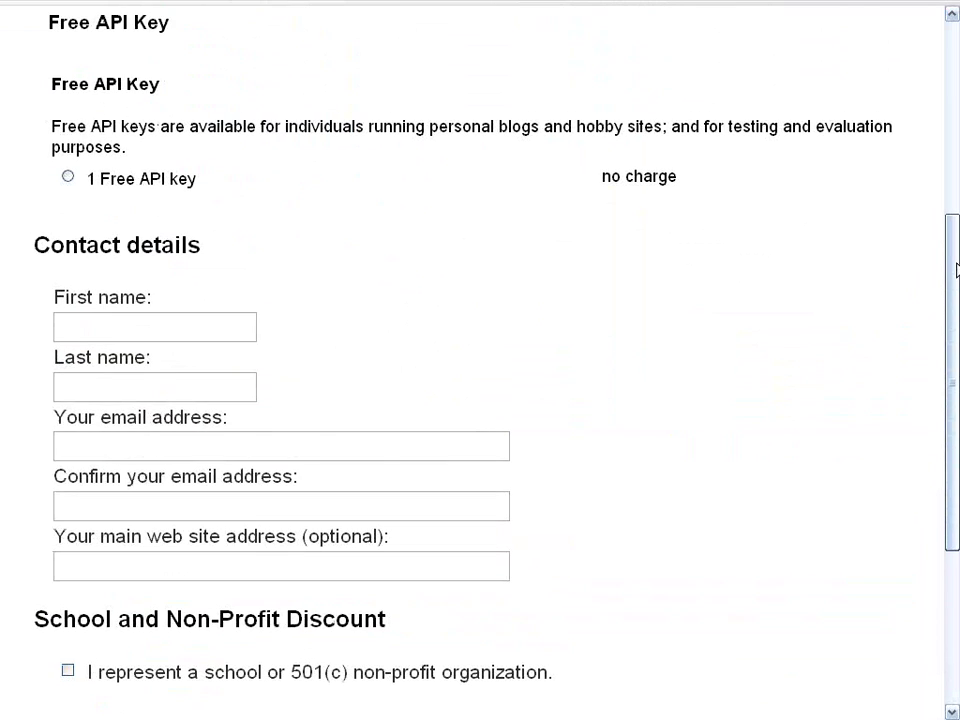
left_click(68, 177)
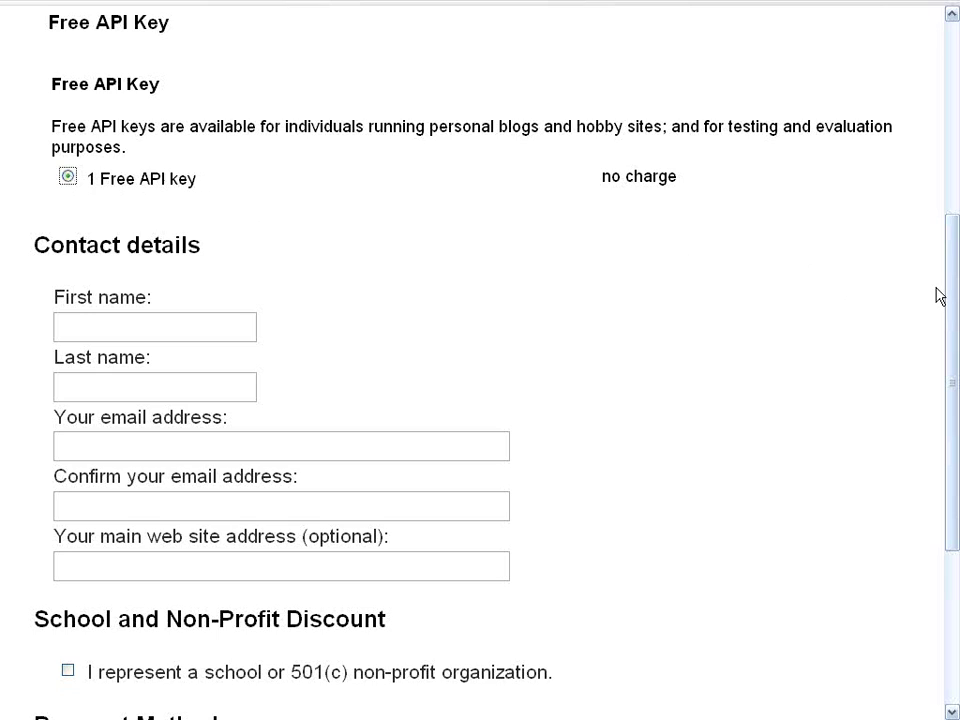
Scroll down the signup form's contact fields and exit full-screen browsing with F11
scroll(951, 300, "down", 4)
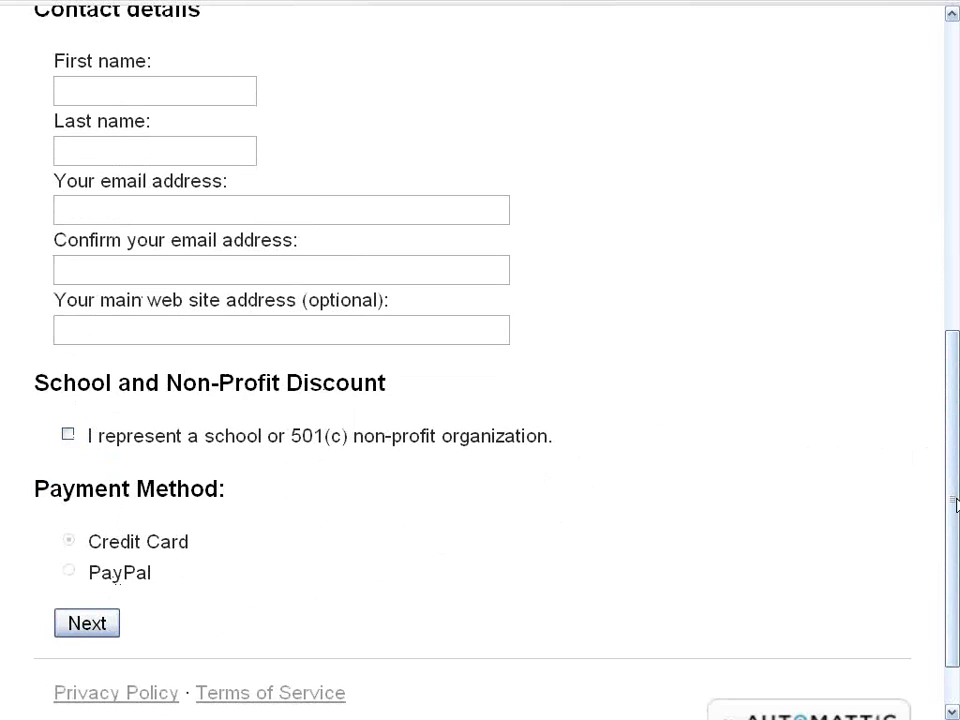
left_click_drag(956, 506, 955, 430)
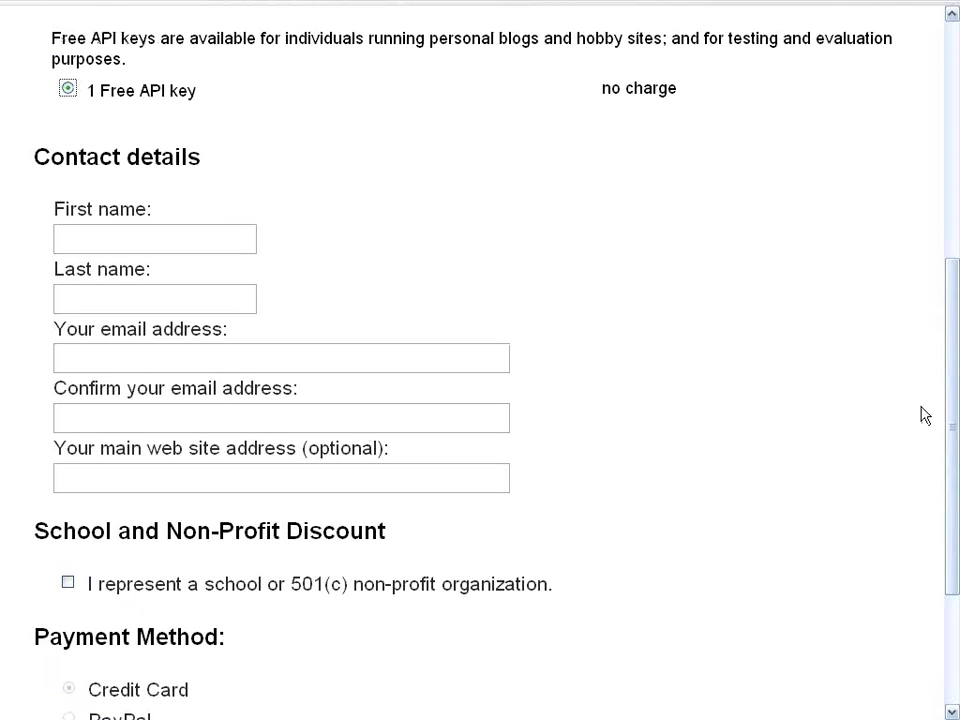
mouse_move(810, 13)
key("F11")
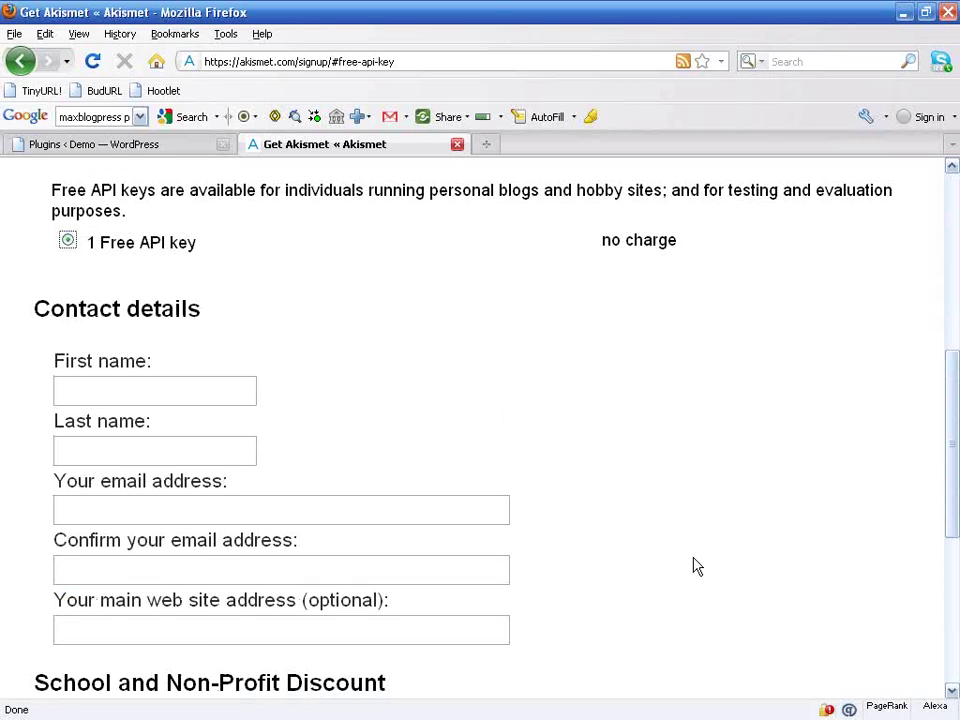
Bring up the Word thank-you document (Document4) and copy its Akismet API key line
left_click(906, 14)
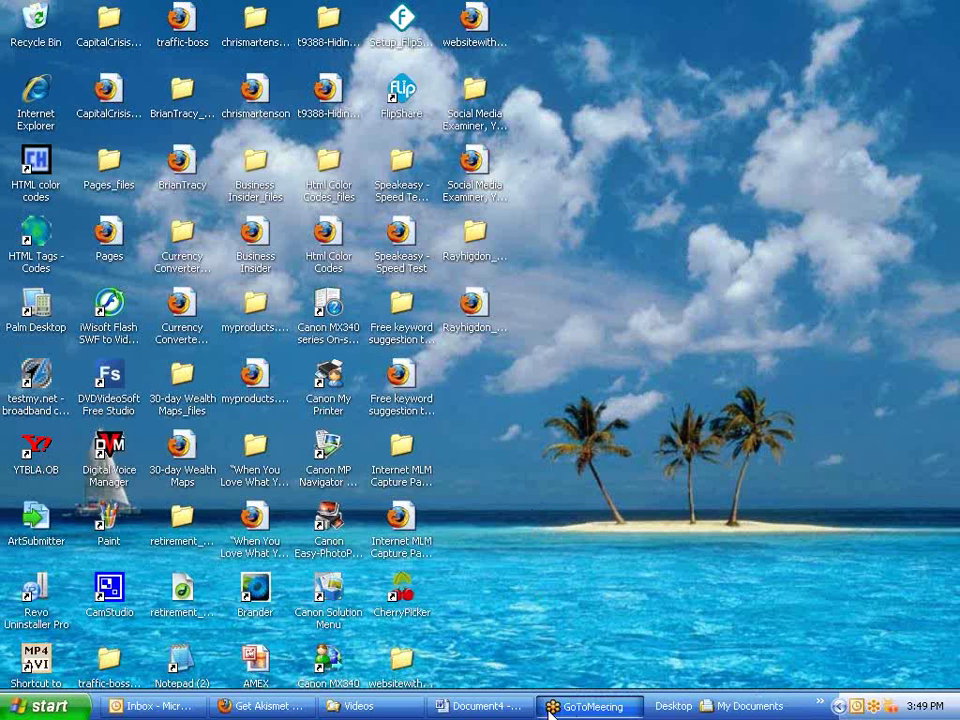
left_click(463, 707)
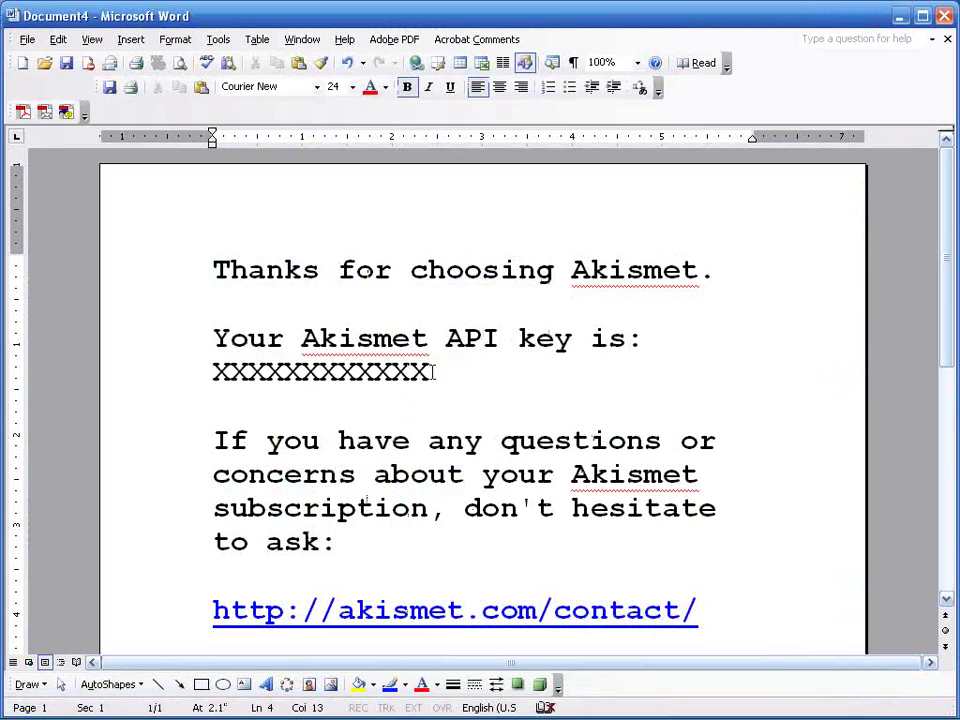
left_click_drag(432, 372, 208, 377)
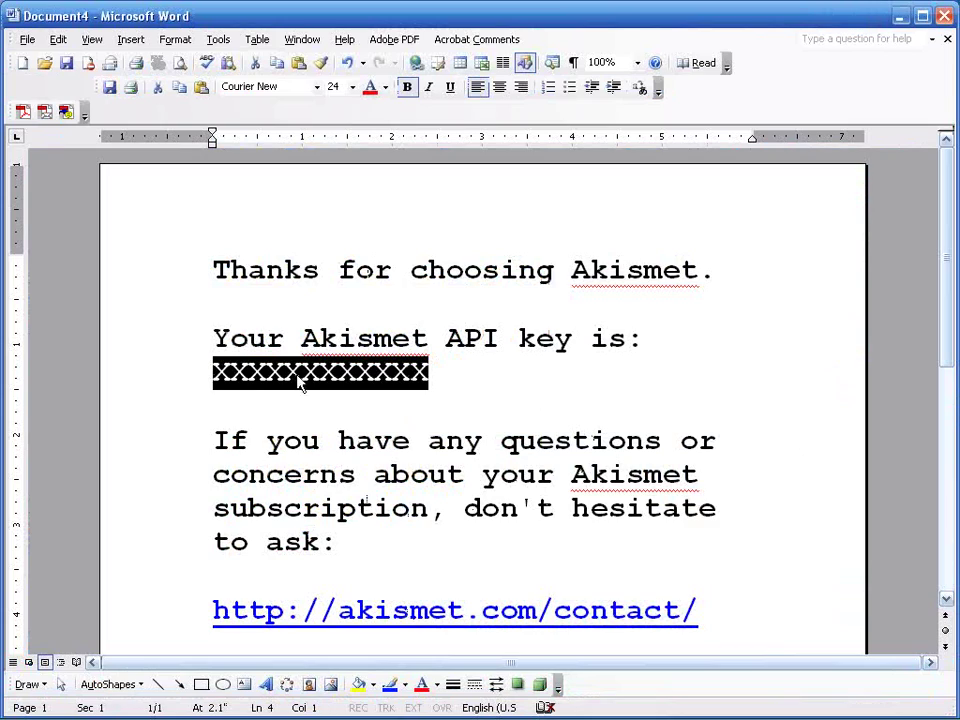
left_click(439, 377)
left_click_drag(461, 375, 320, 388)
right_click(398, 380)
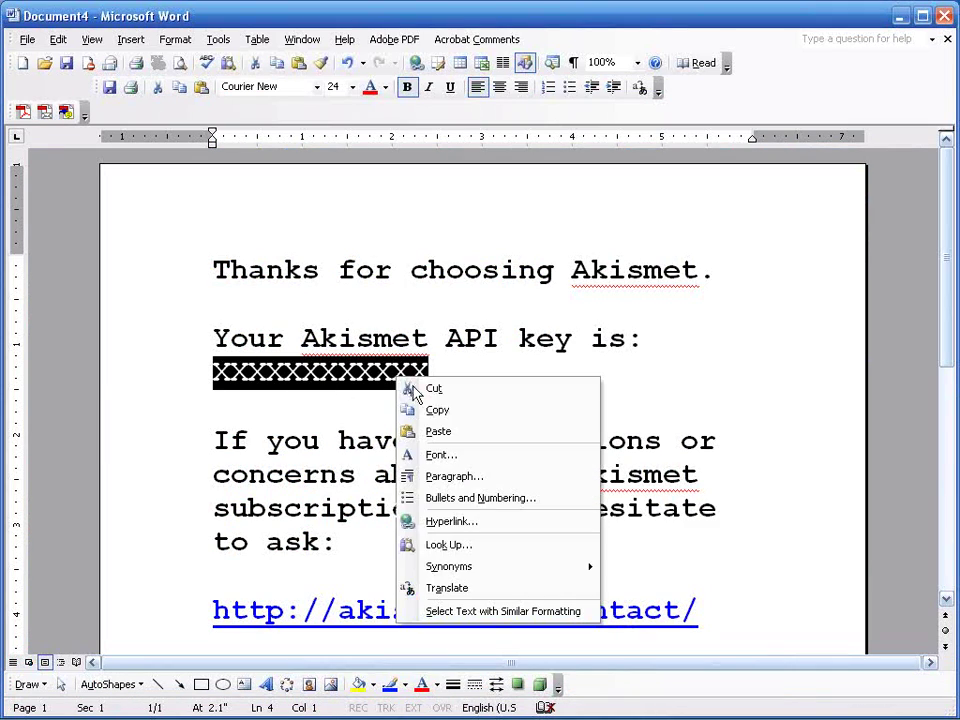
left_click(490, 413)
left_click(621, 414)
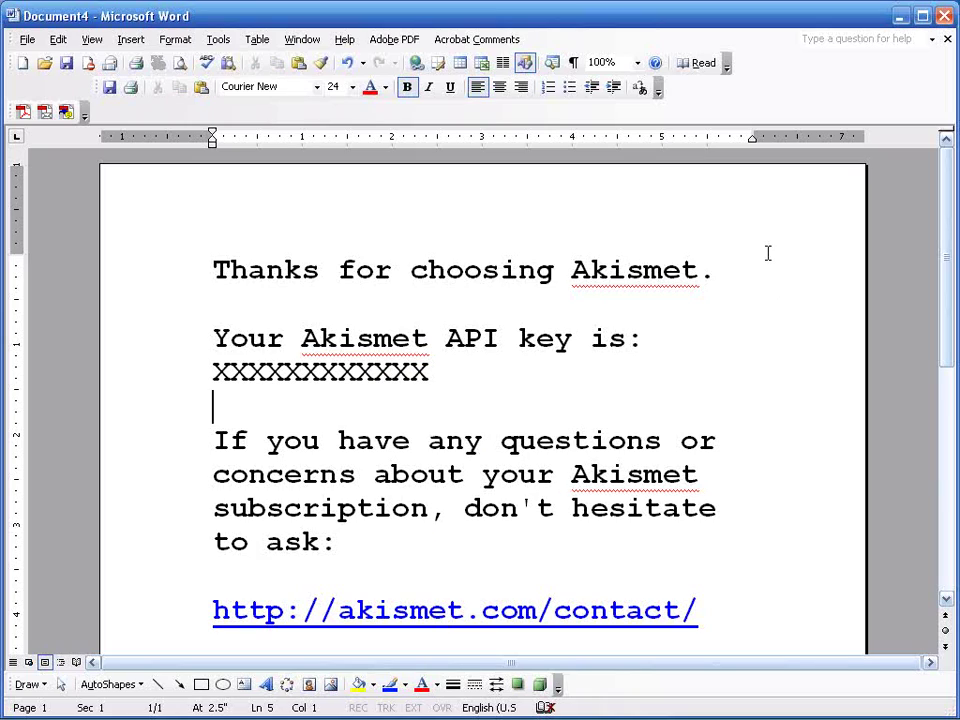
Leave Word, return to Firefox's 'Plugins ‹ Demo — WordPress' tab and scroll the plugins list
left_click(900, 15)
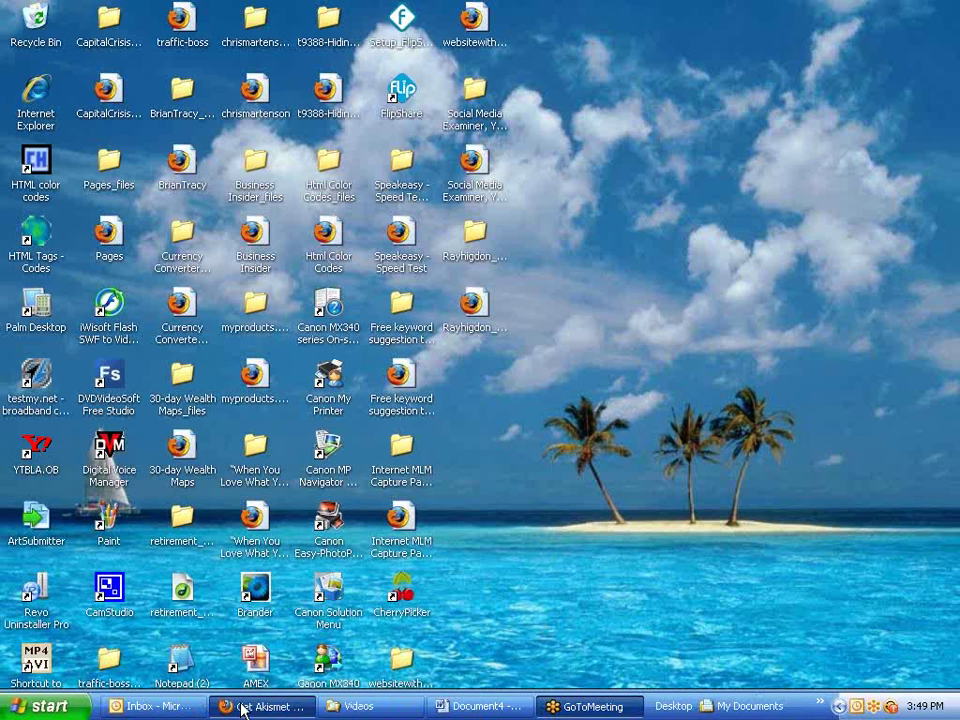
left_click(246, 706)
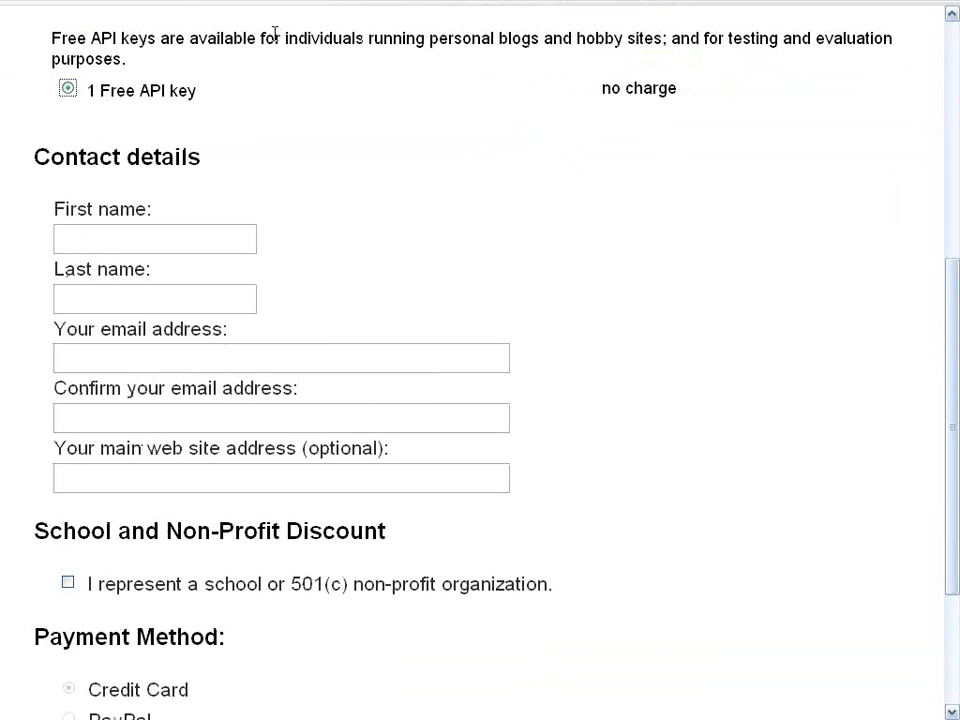
left_click(57, 0)
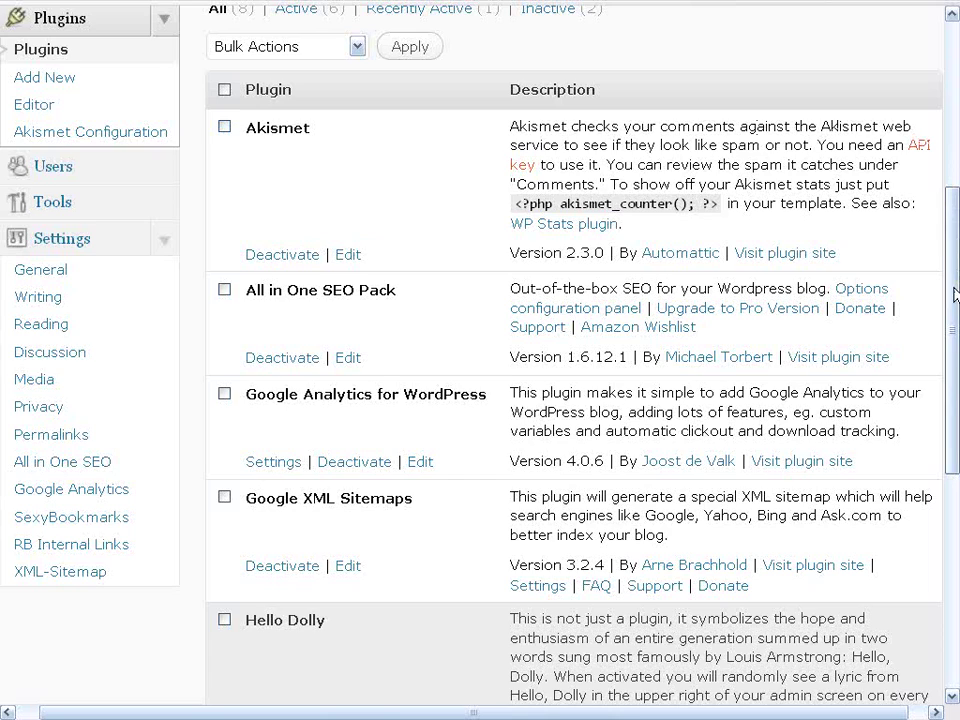
scroll(953, 295, "up", 3)
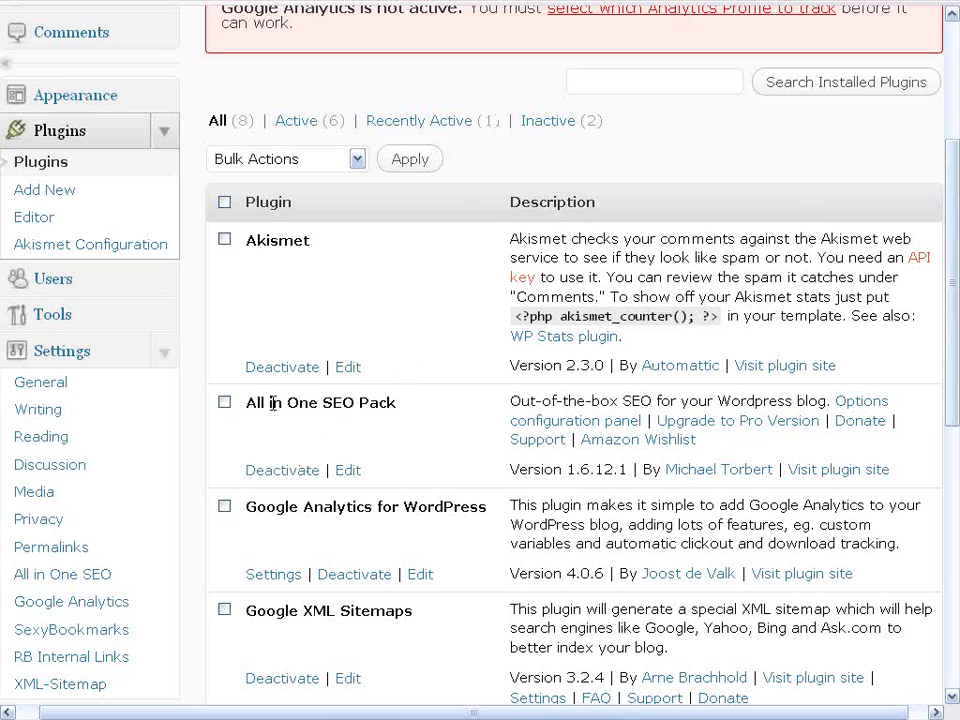
scroll(180, 420, "down", 3)
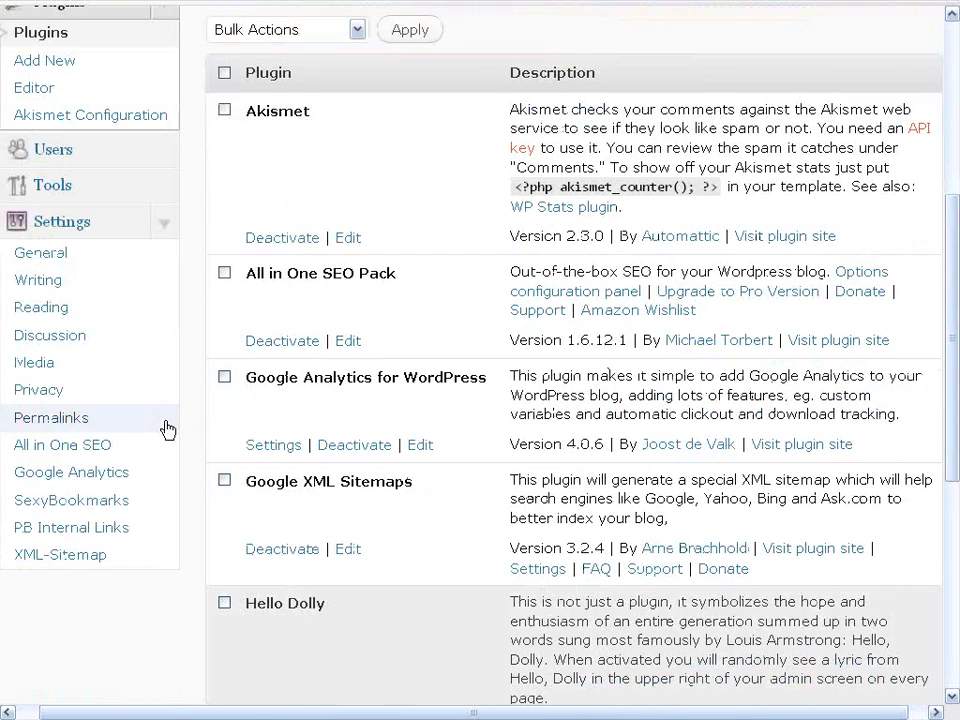
left_click(57, 452)
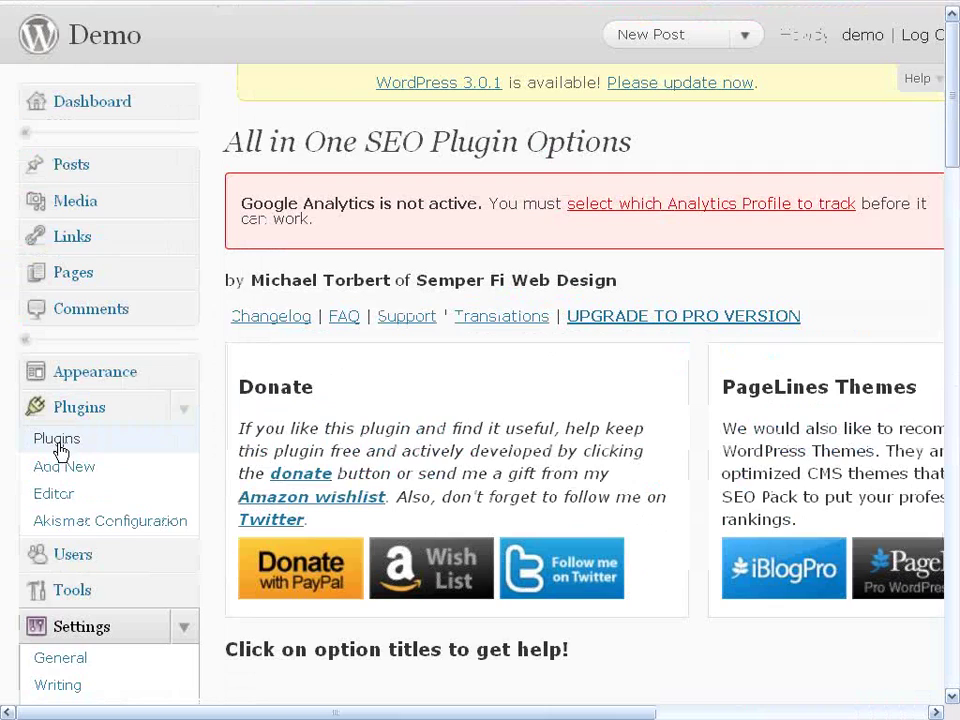
scroll(210, 400, "down", 3)
scroll(210, 400, "down", 3)
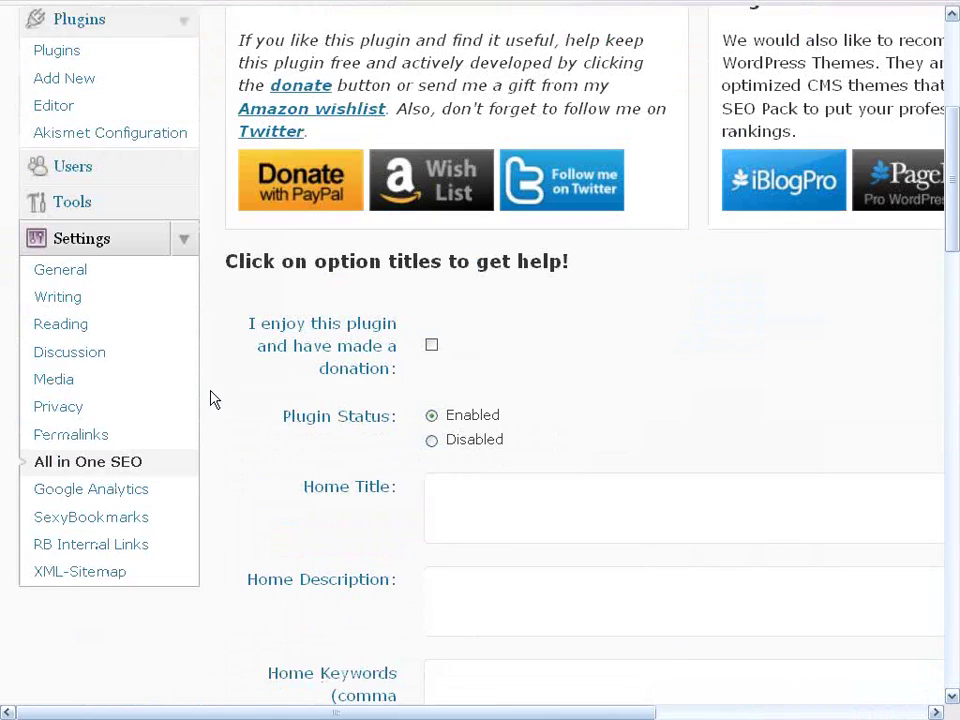
left_click(430, 415)
scroll(234, 442, "down", 4)
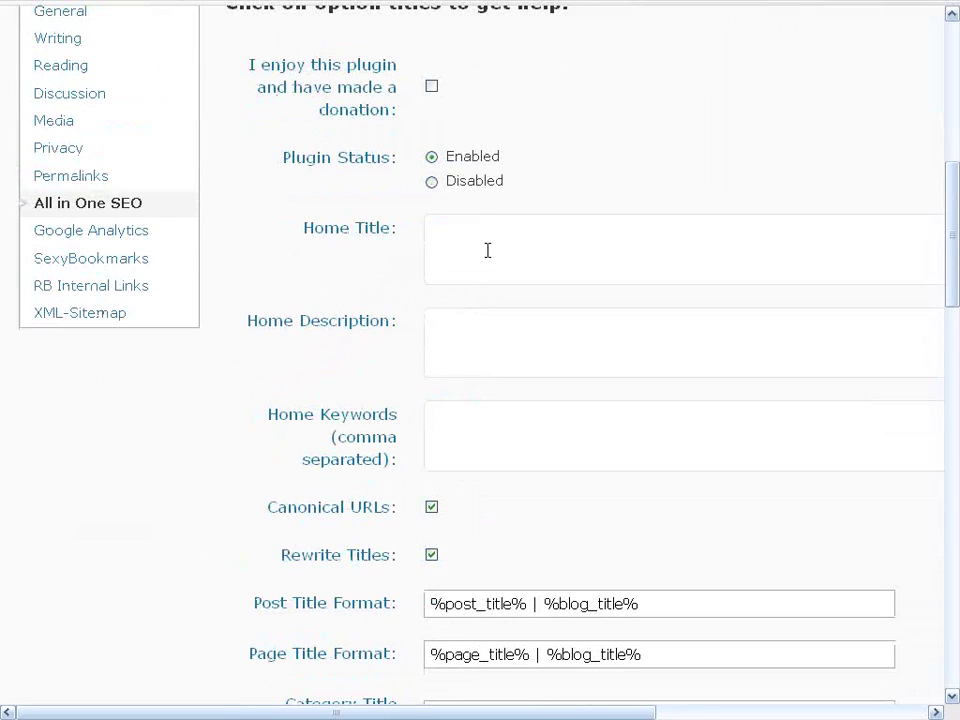
scroll(231, 418, "down", 12)
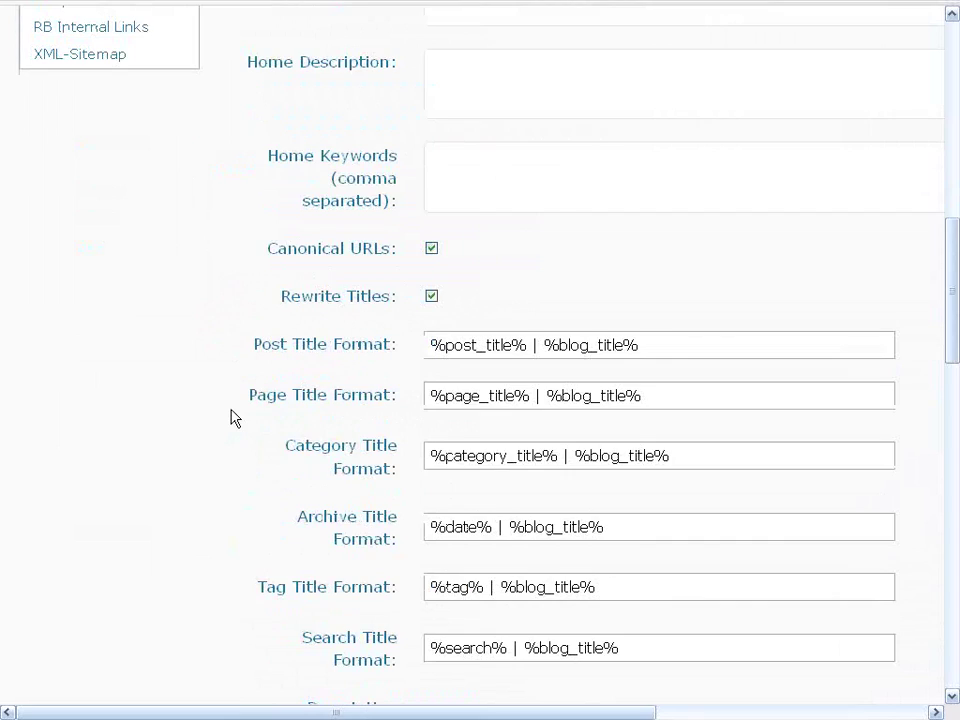
scroll(240, 399, "down", 4)
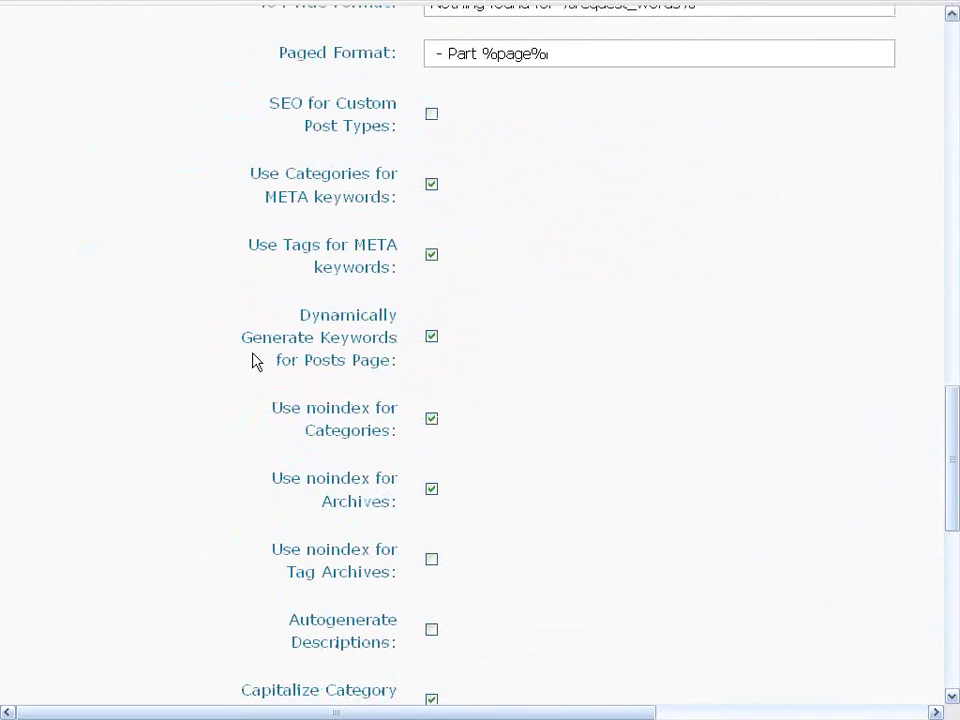
left_click(431, 185)
left_click(431, 185)
scroll(220, 274, "down", 10)
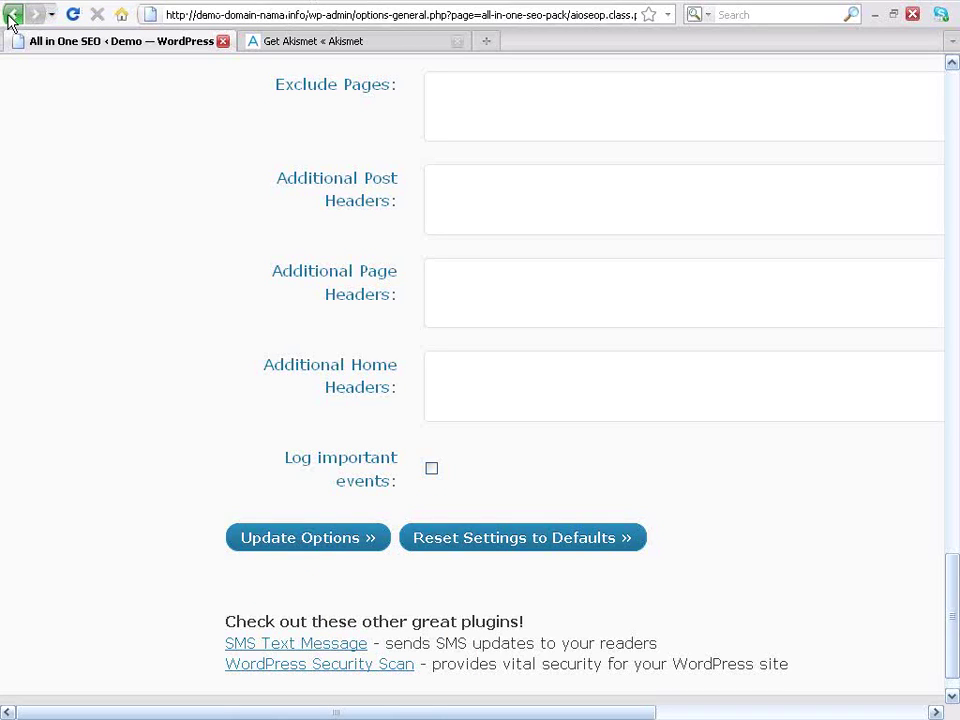
Open the SexyBookmarks settings from the plugins list and enable only the Most Popular networks
left_click(13, 14)
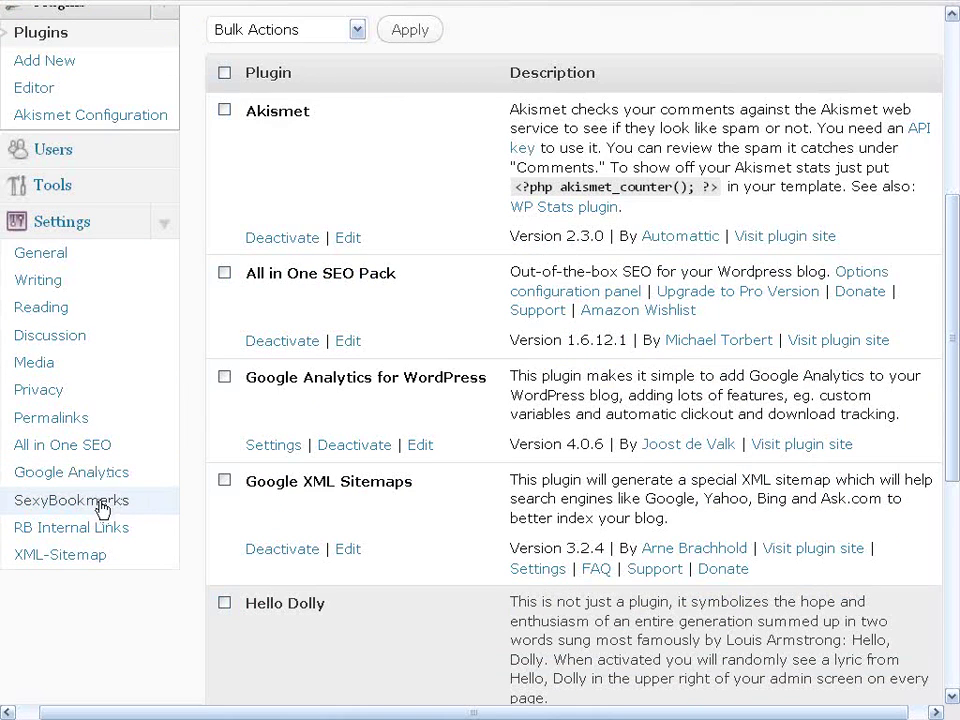
left_click(103, 510)
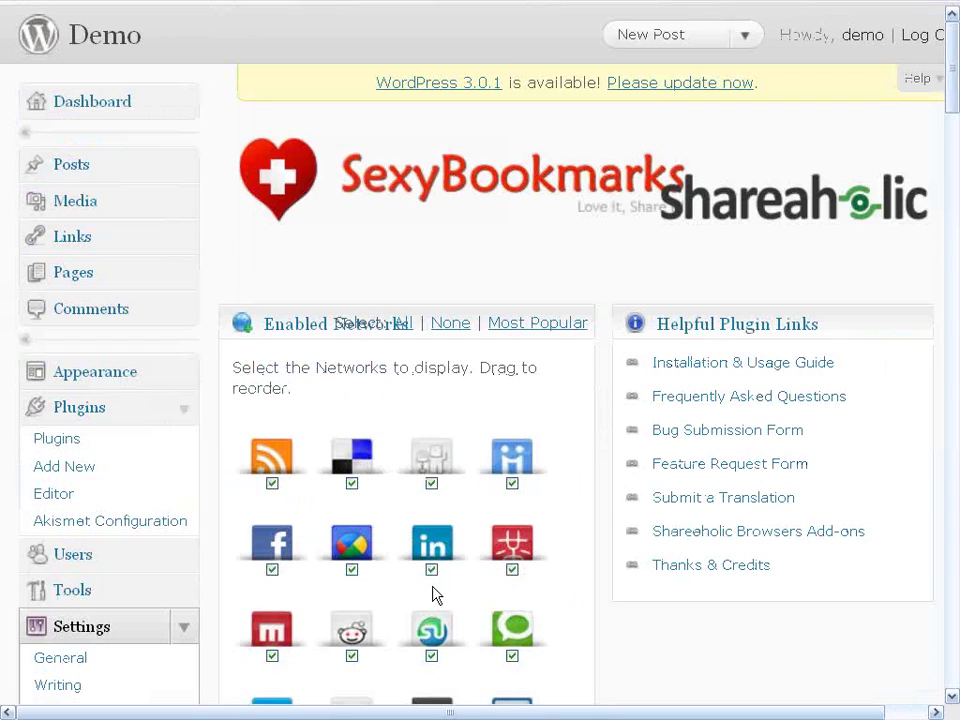
scroll(620, 505, "down", 6)
scroll(620, 505, "down", 2)
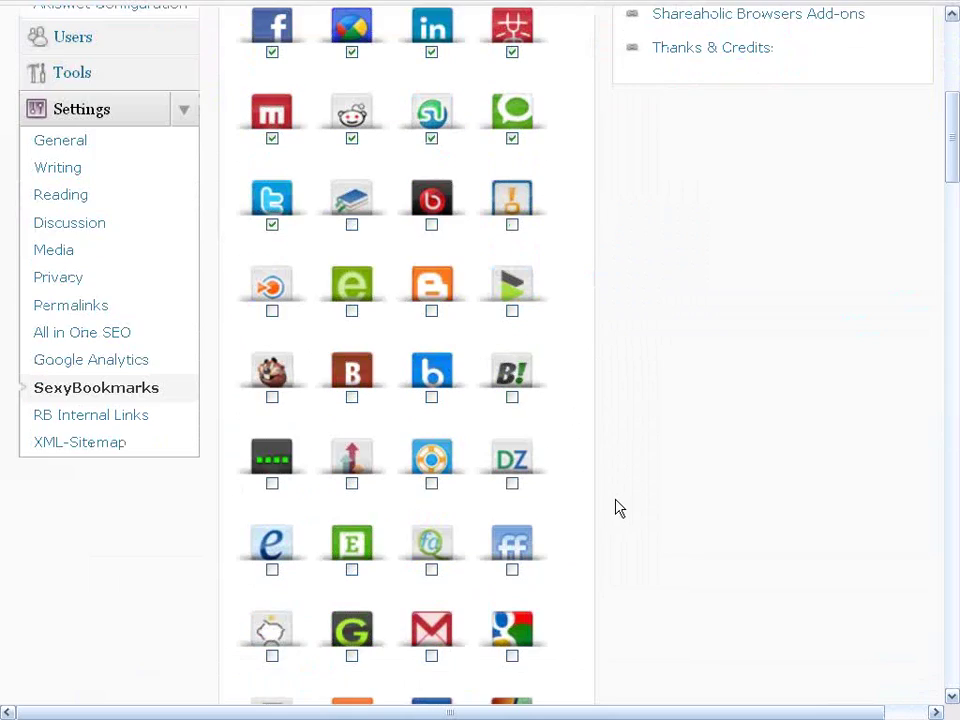
scroll(620, 508, "up", 8)
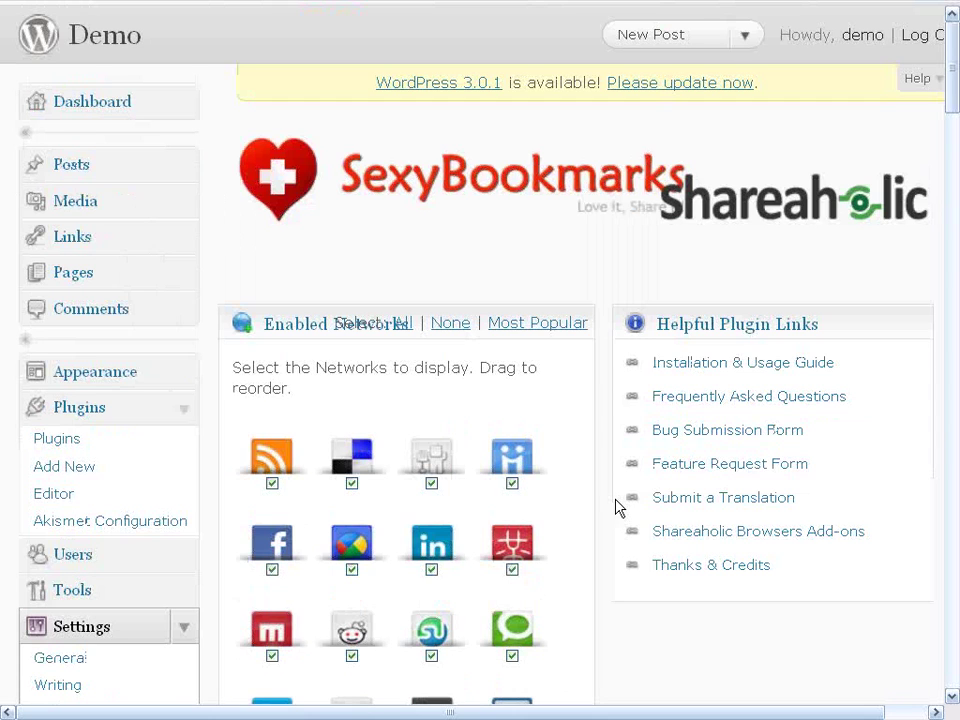
left_click(533, 330)
Scroll through the remaining SexyBookmarks settings down to Save Changes
scroll(613, 462, "down", 4)
scroll(608, 462, "up", 3)
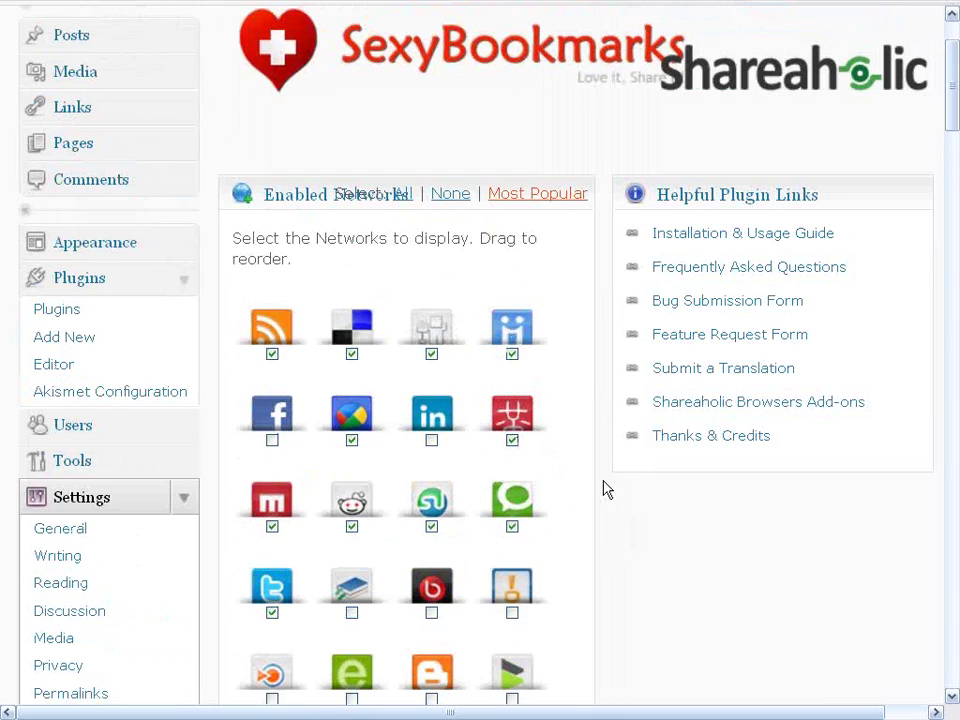
scroll(615, 515, "down", 3)
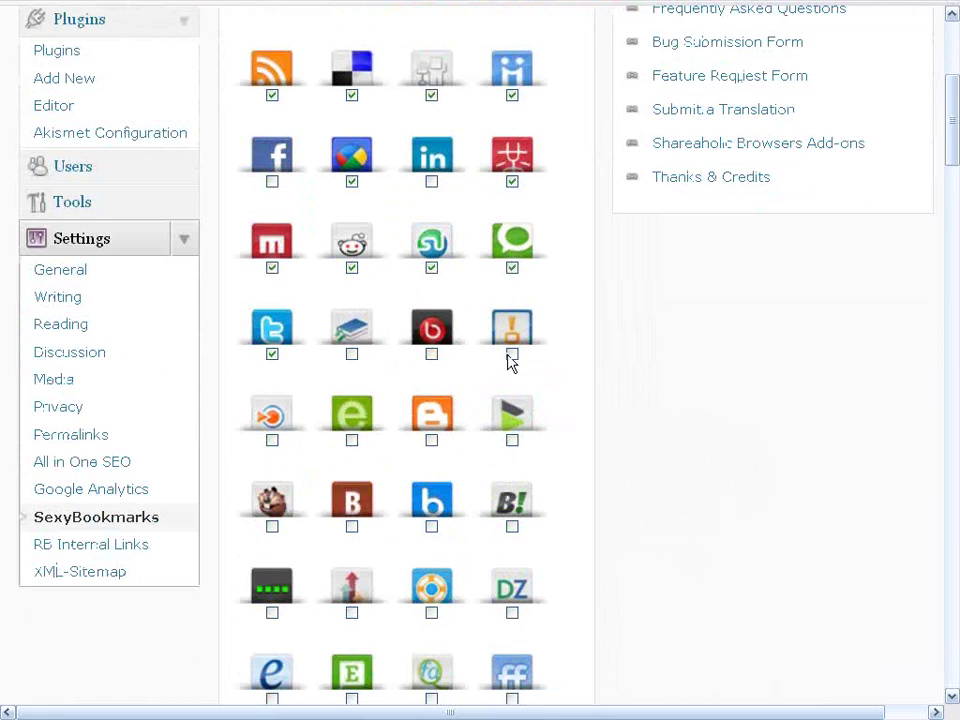
scroll(590, 428, "down", 2)
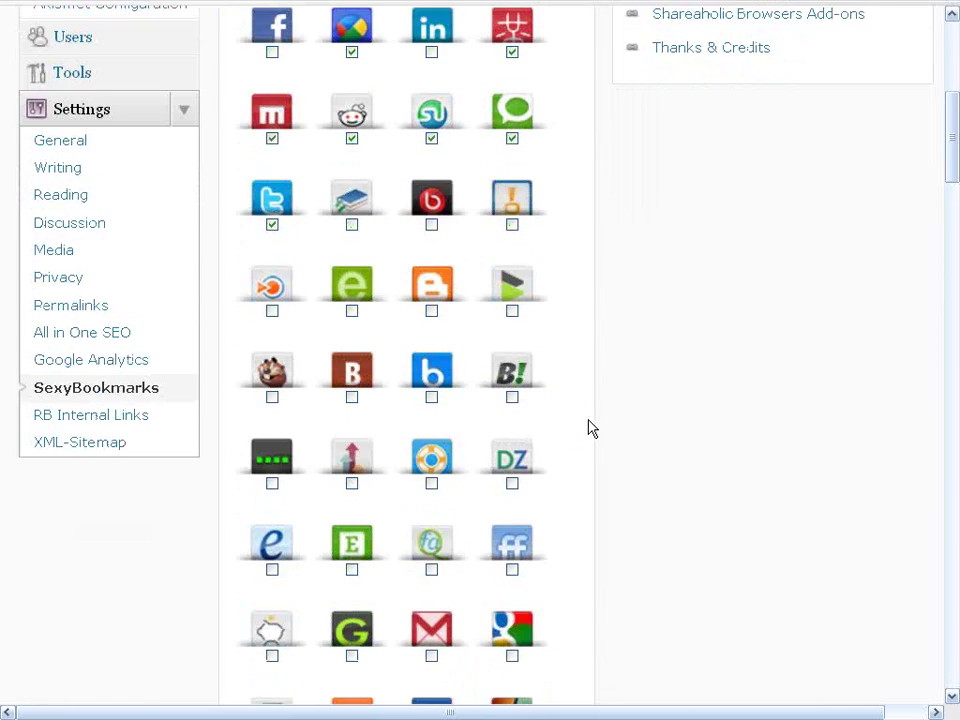
scroll(590, 428, "down", 2)
scroll(590, 428, "down", 4)
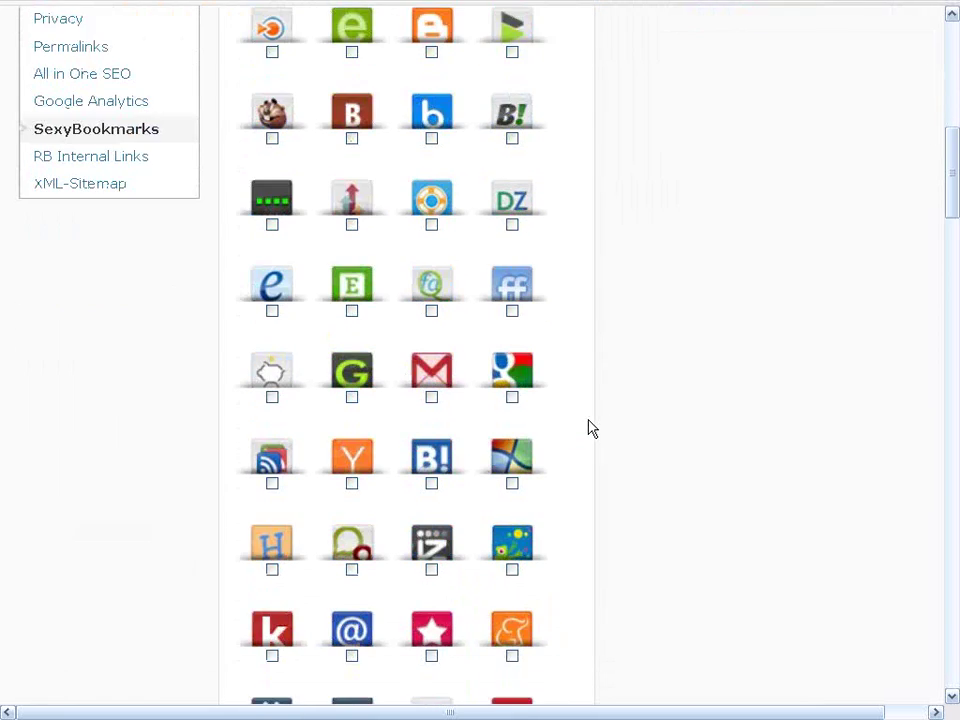
scroll(594, 430, "up", 8)
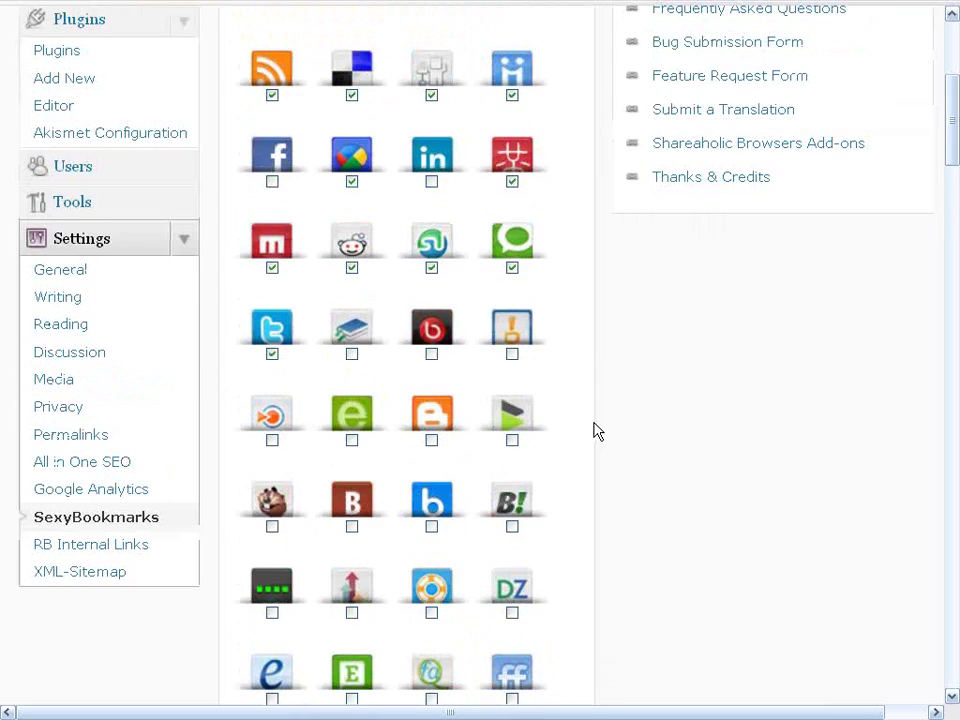
scroll(612, 495, "down", 4)
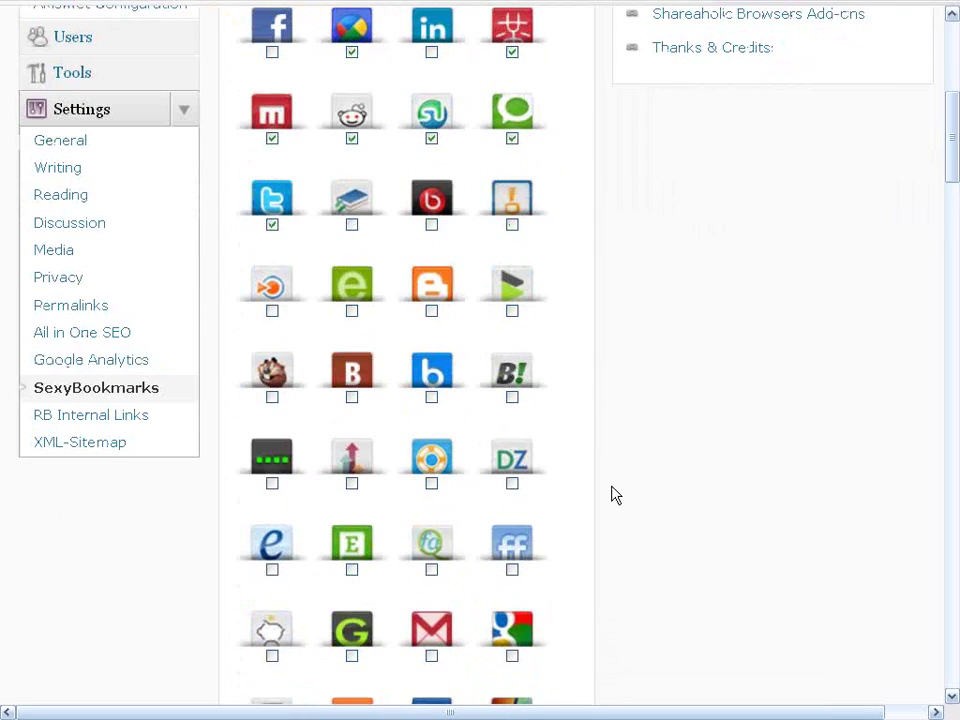
scroll(606, 490, "up", 11)
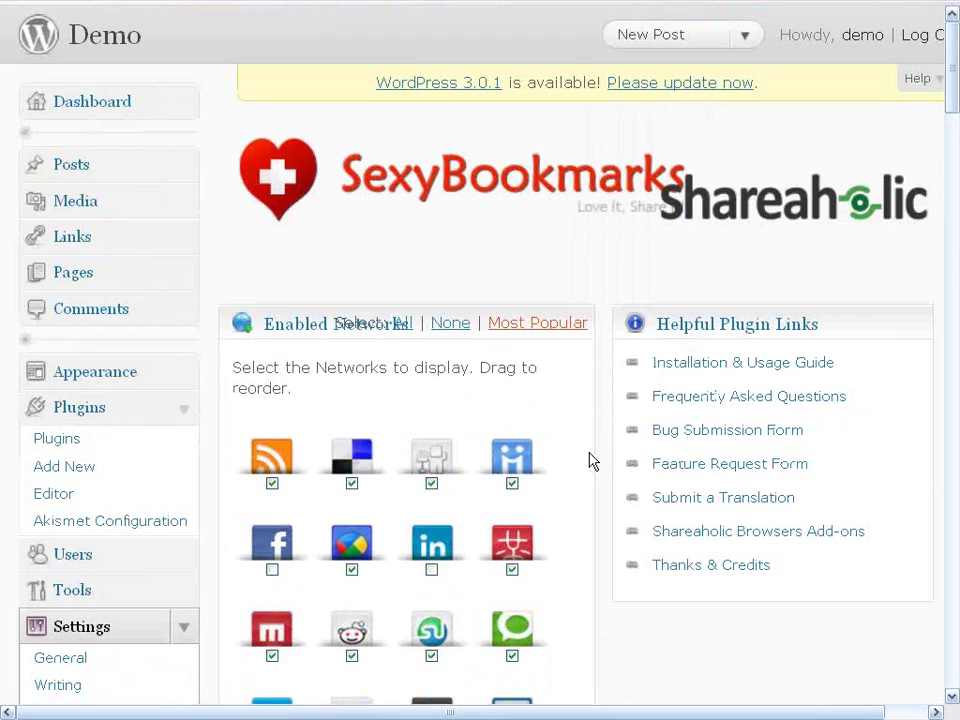
scroll(594, 459, "down", 16)
scroll(594, 459, "down", 20)
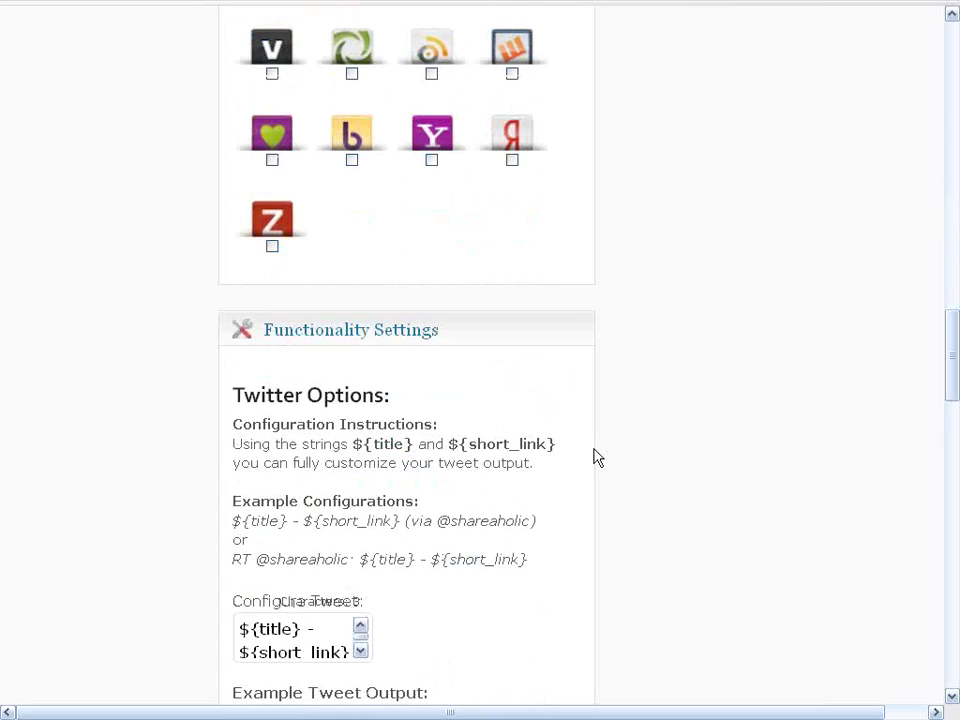
scroll(636, 374, "down", 4)
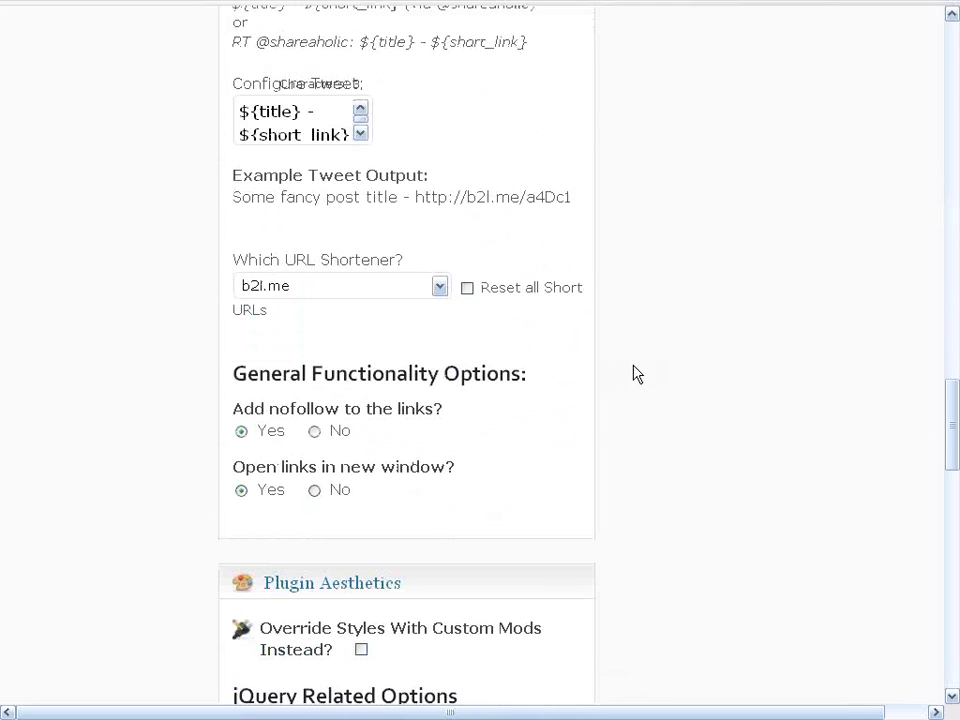
scroll(636, 374, "down", 10)
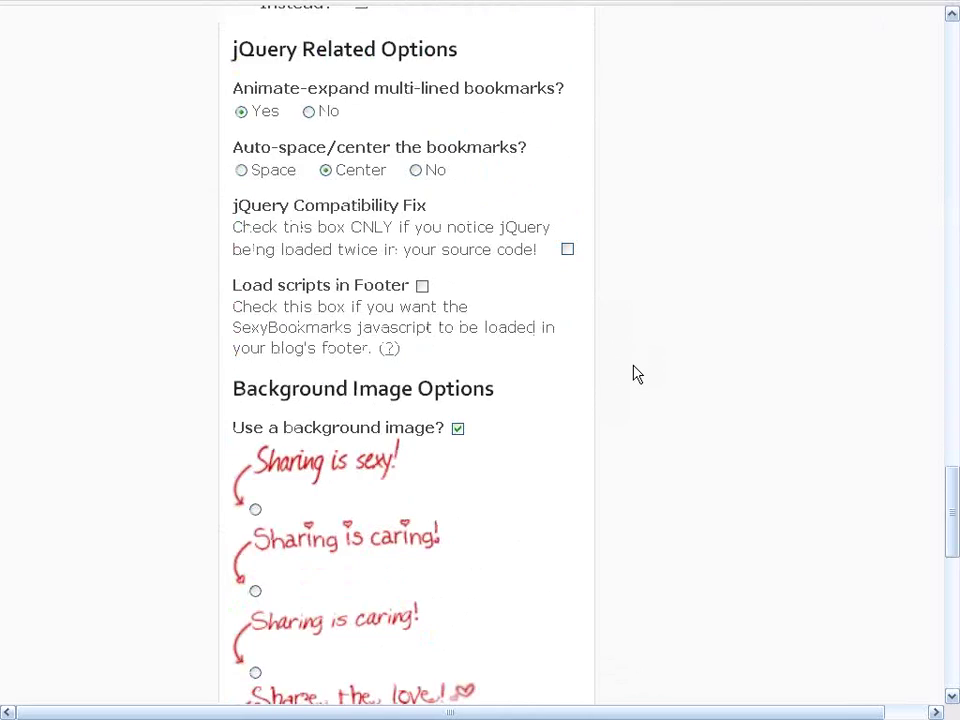
scroll(636, 374, "down", 4)
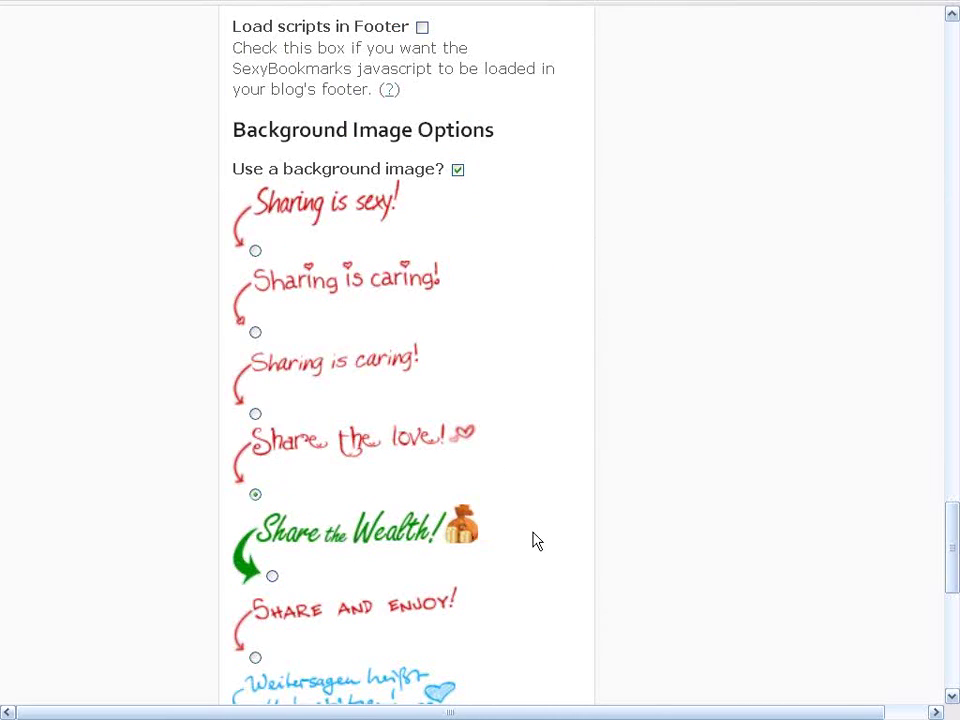
scroll(536, 541, "down", 10)
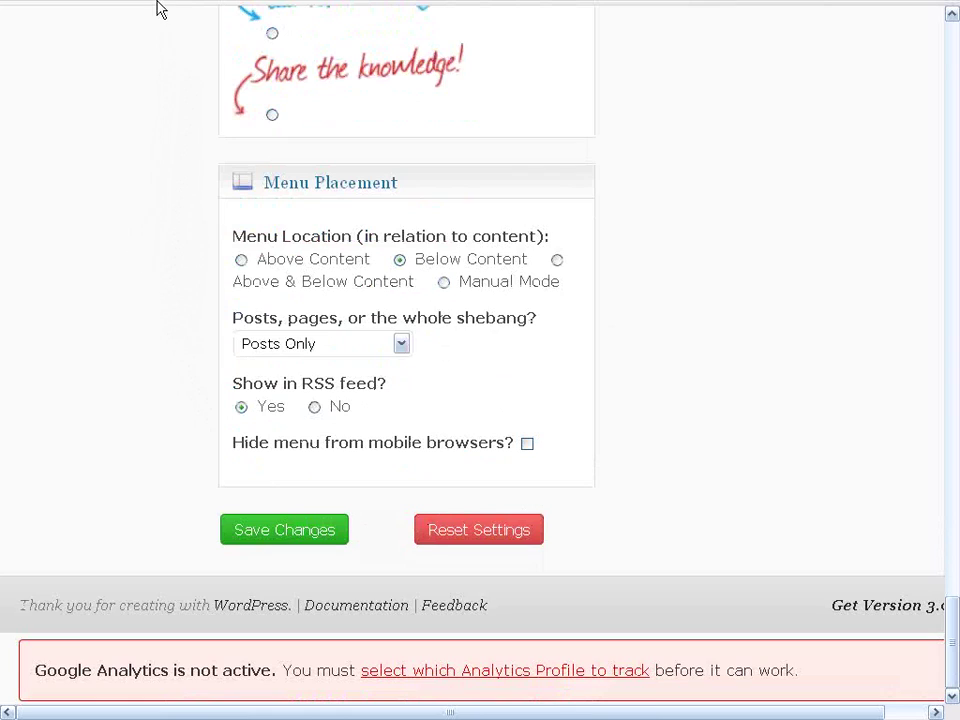
mouse_move(60, 12)
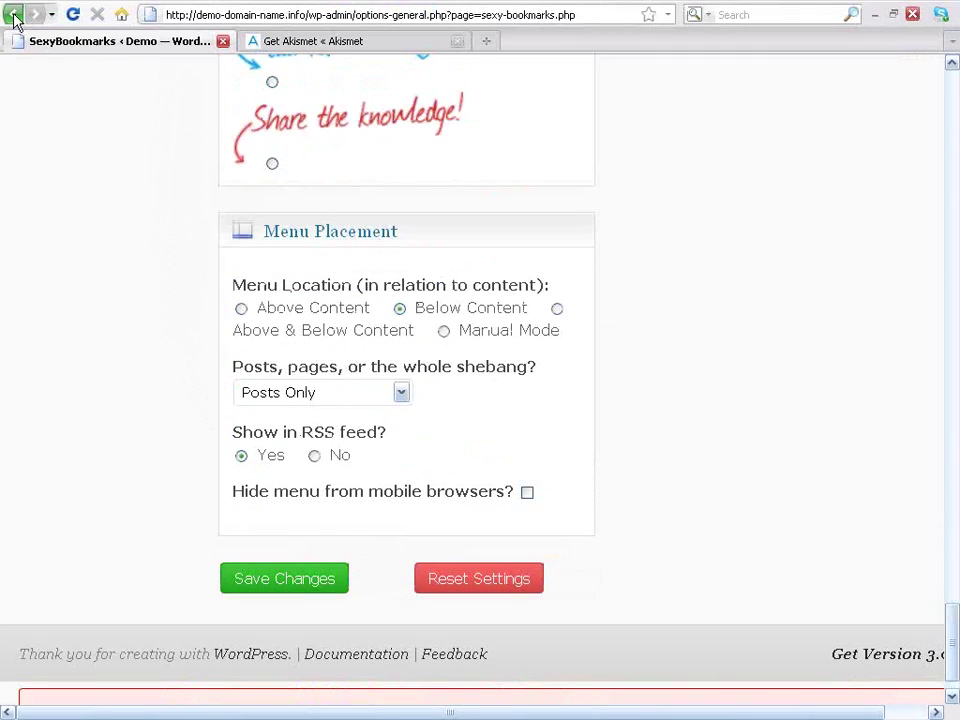
left_click(13, 15)
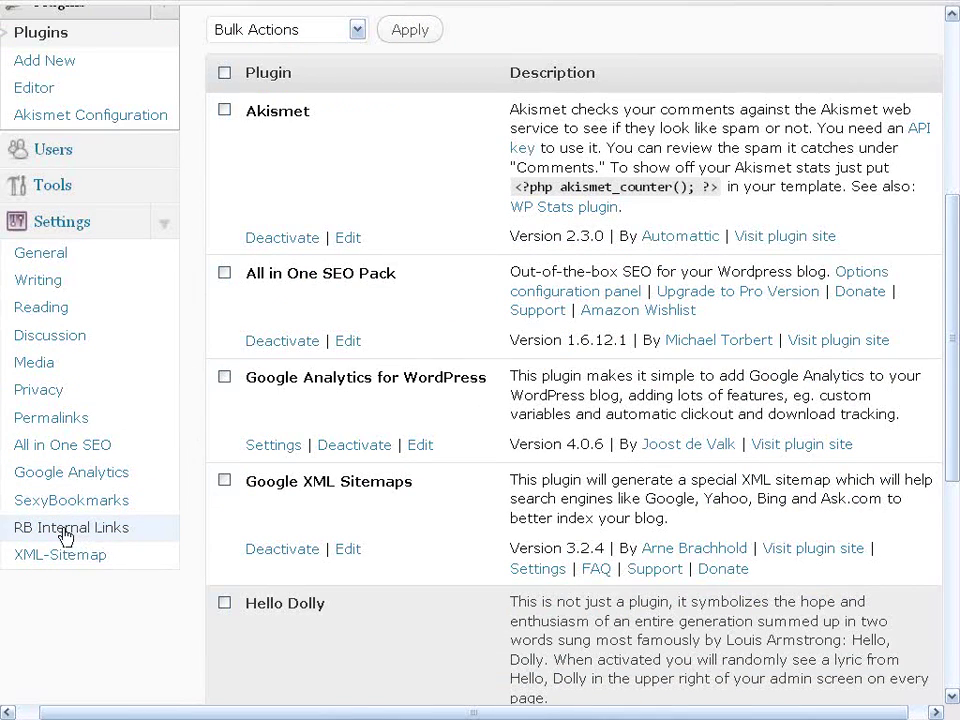
left_click(64, 530)
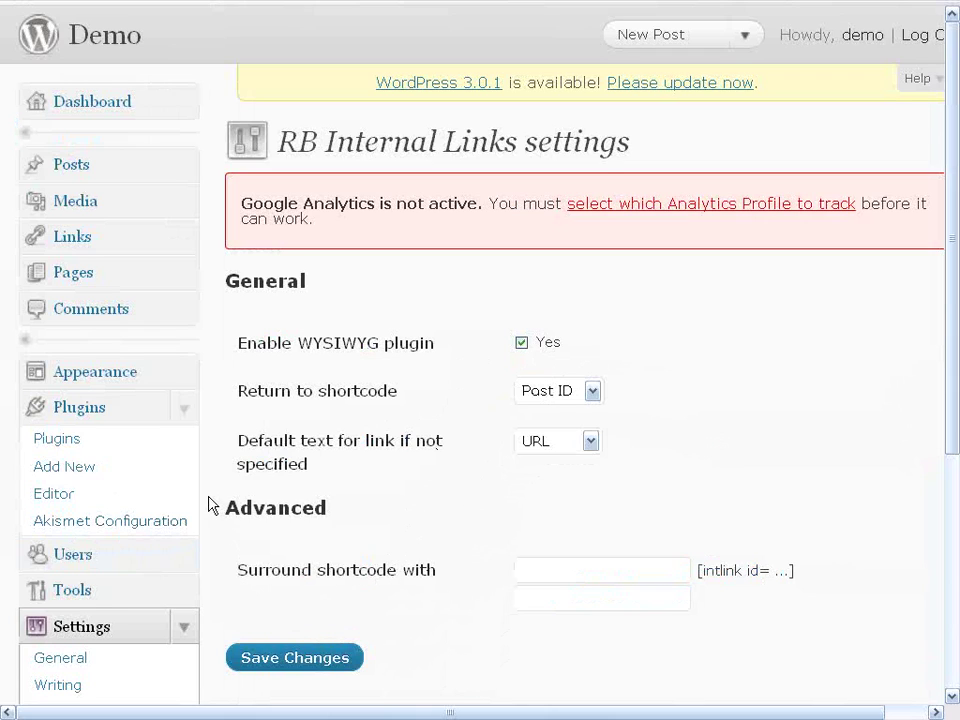
scroll(208, 505, "down", 3)
scroll(210, 505, "down", 5)
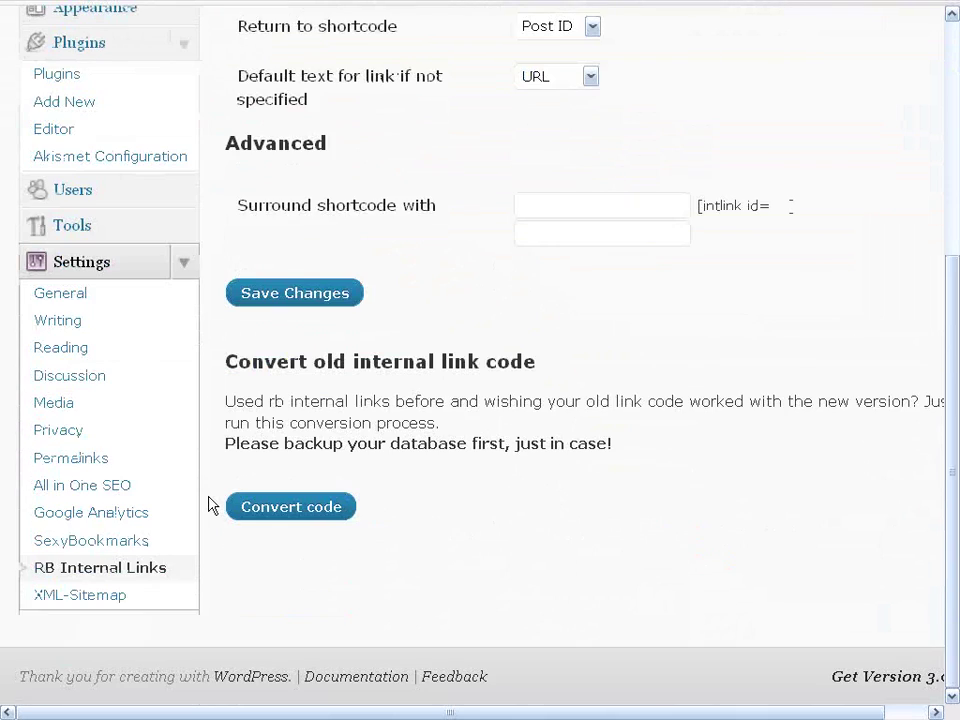
Open Settings > XML-Sitemap and review its options down to Update options and back
left_click(78, 596)
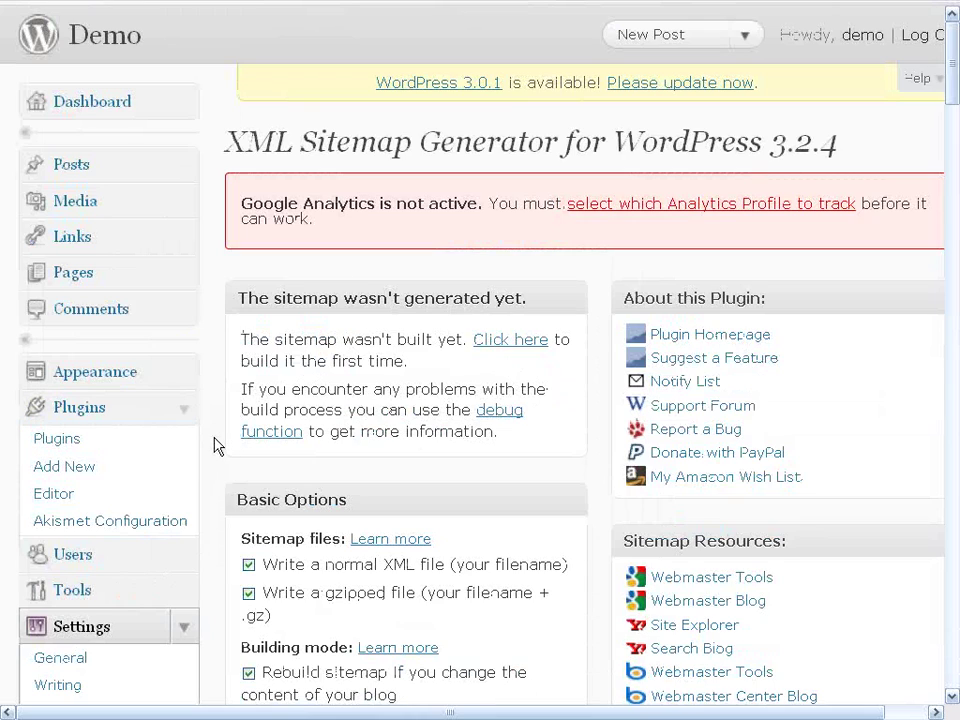
scroll(214, 446, "down", 10)
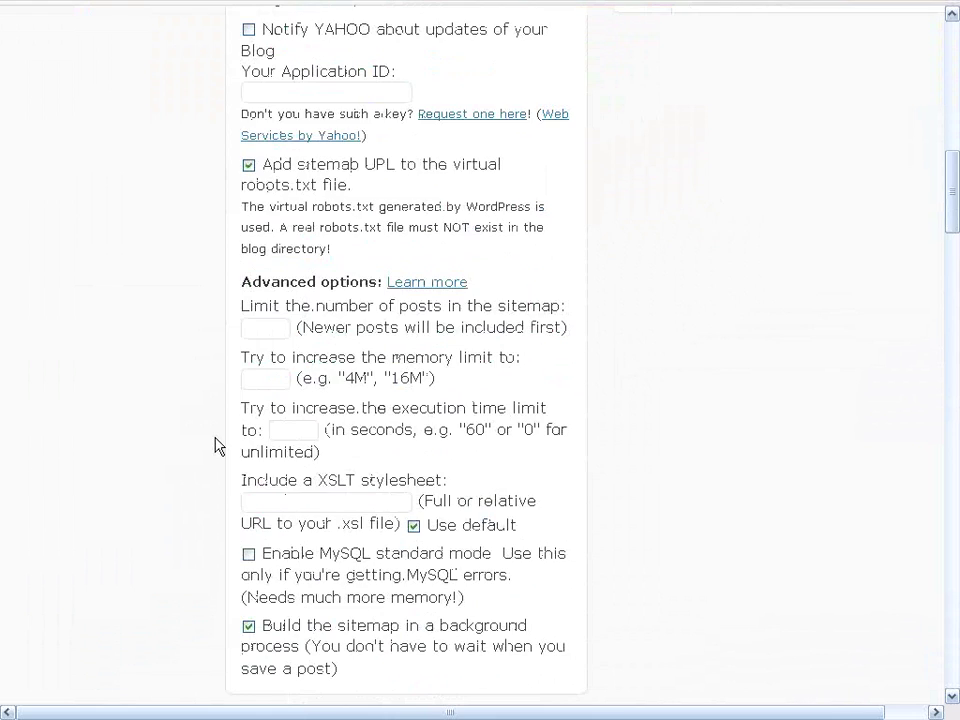
scroll(214, 446, "down", 12)
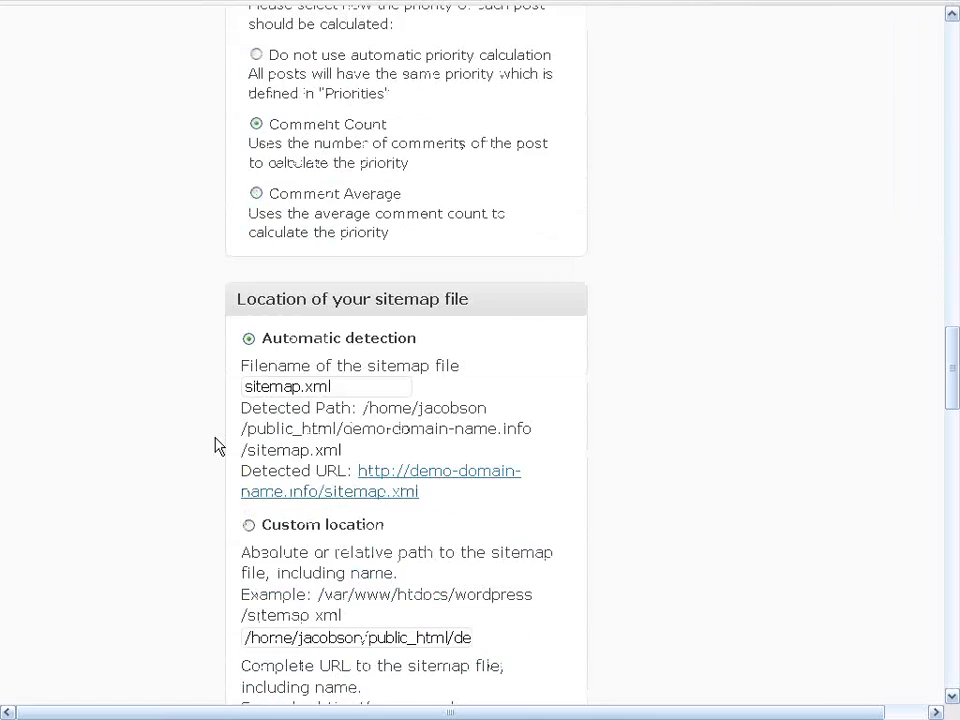
scroll(227, 420, "down", 10)
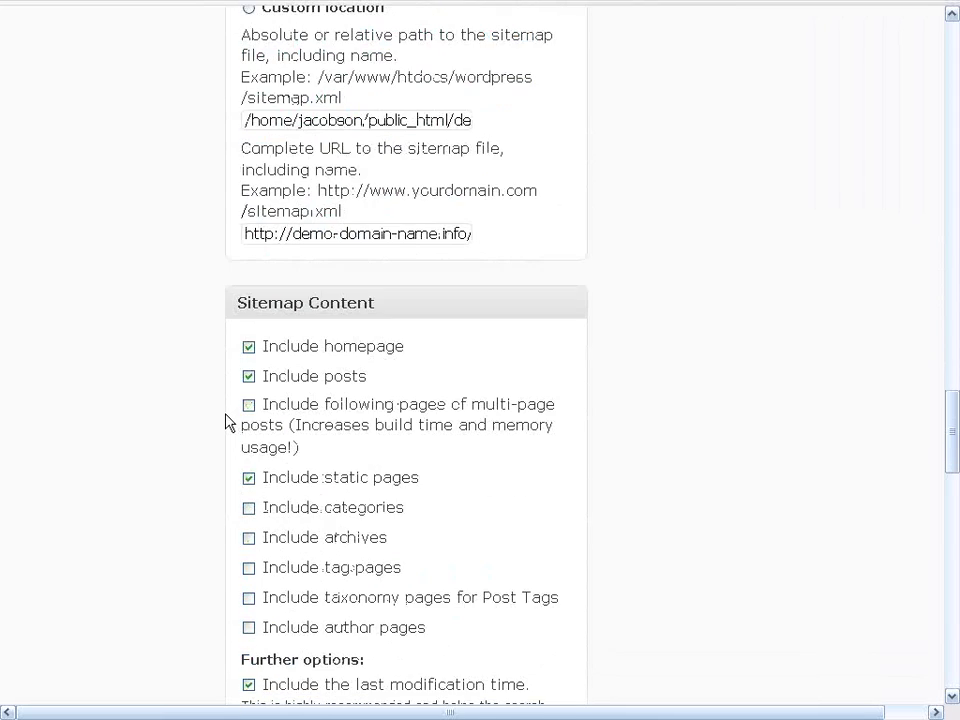
scroll(227, 420, "down", 5)
scroll(227, 420, "down", 10)
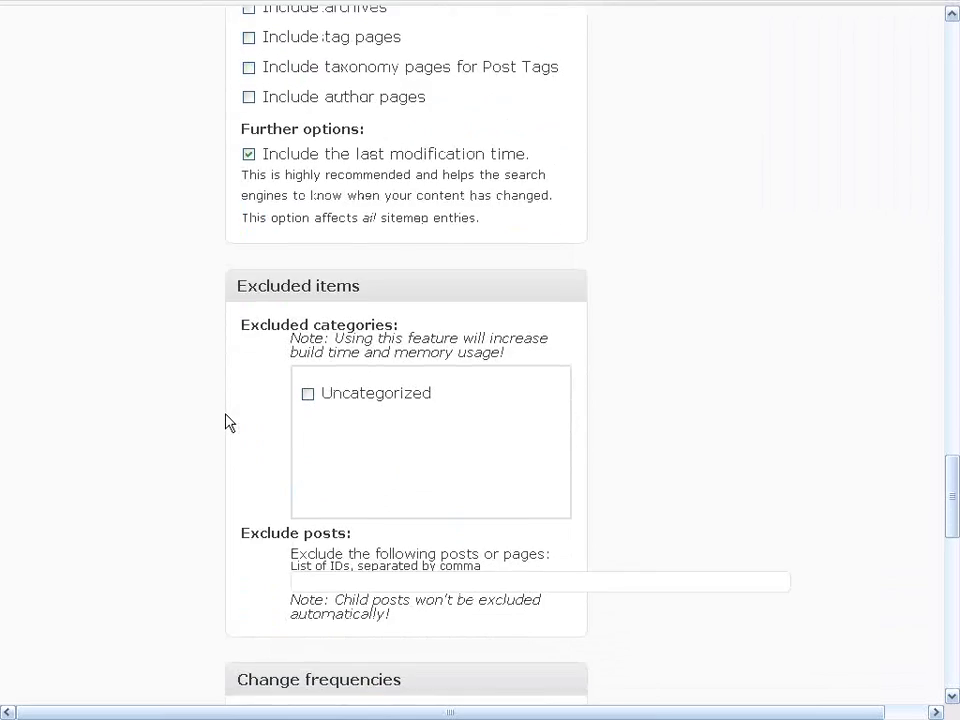
scroll(227, 422, "down", 5)
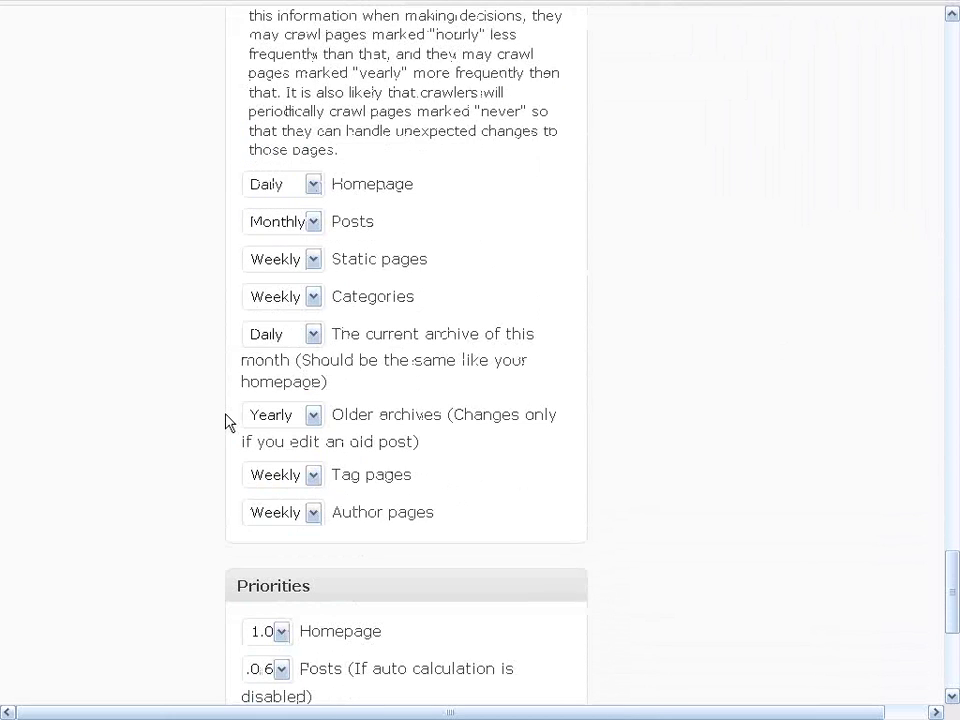
scroll(227, 422, "down", 4)
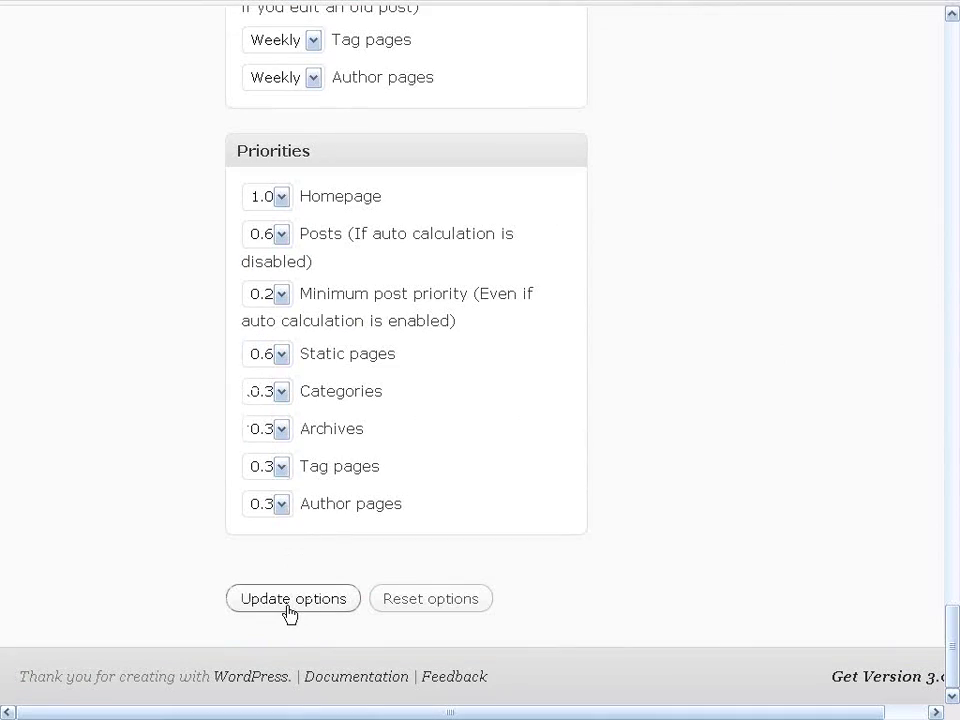
scroll(236, 369, "up", 20)
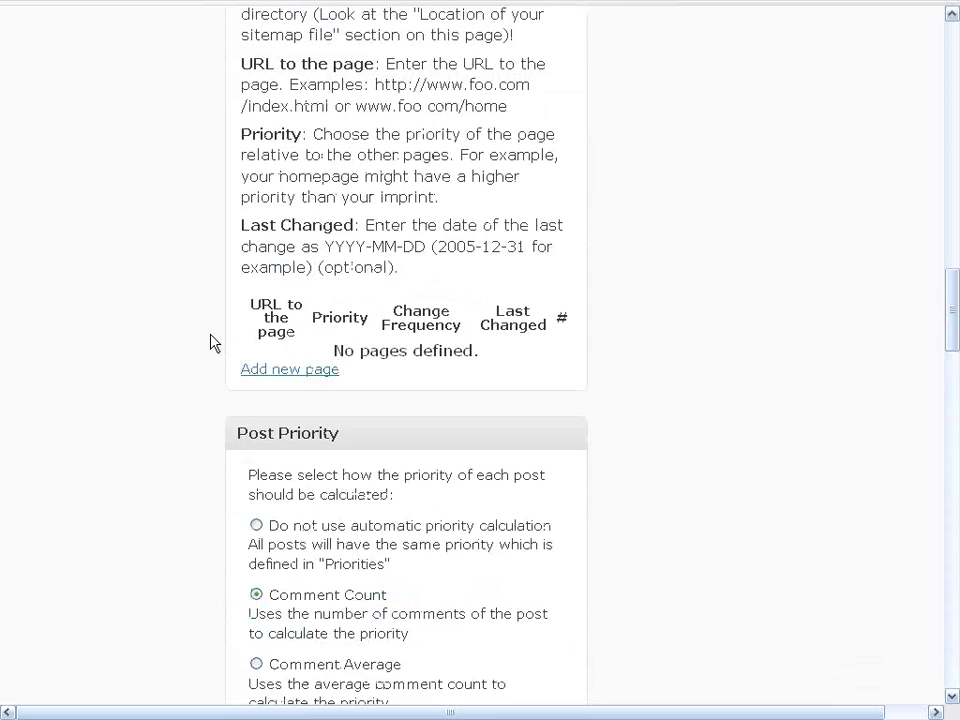
scroll(210, 330, "up", 10)
scroll(210, 320, "down", 6)
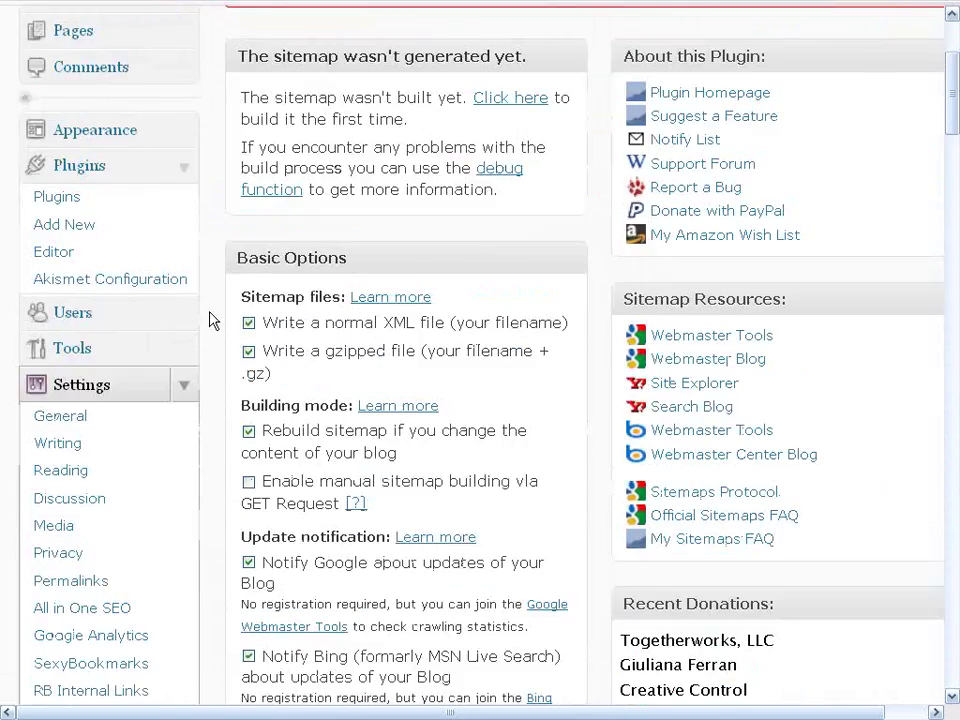
scroll(210, 320, "up", 2)
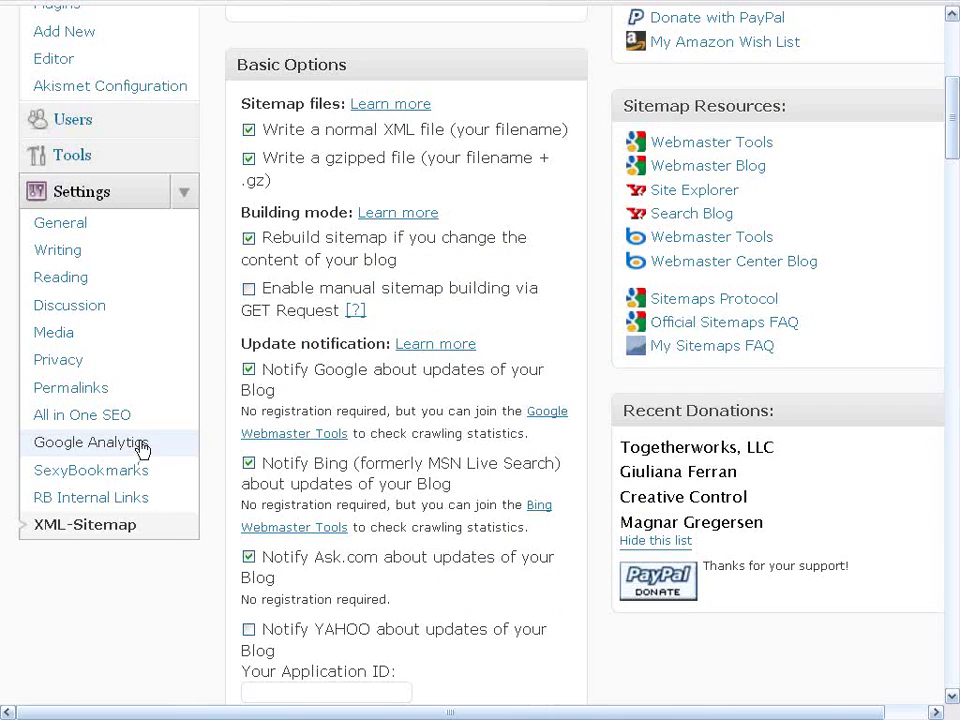
Scroll the plugins list to locate the MaxBlogPress Ping Optimizer entry
scroll(216, 407, "up", 2)
scroll(216, 410, "up", 5)
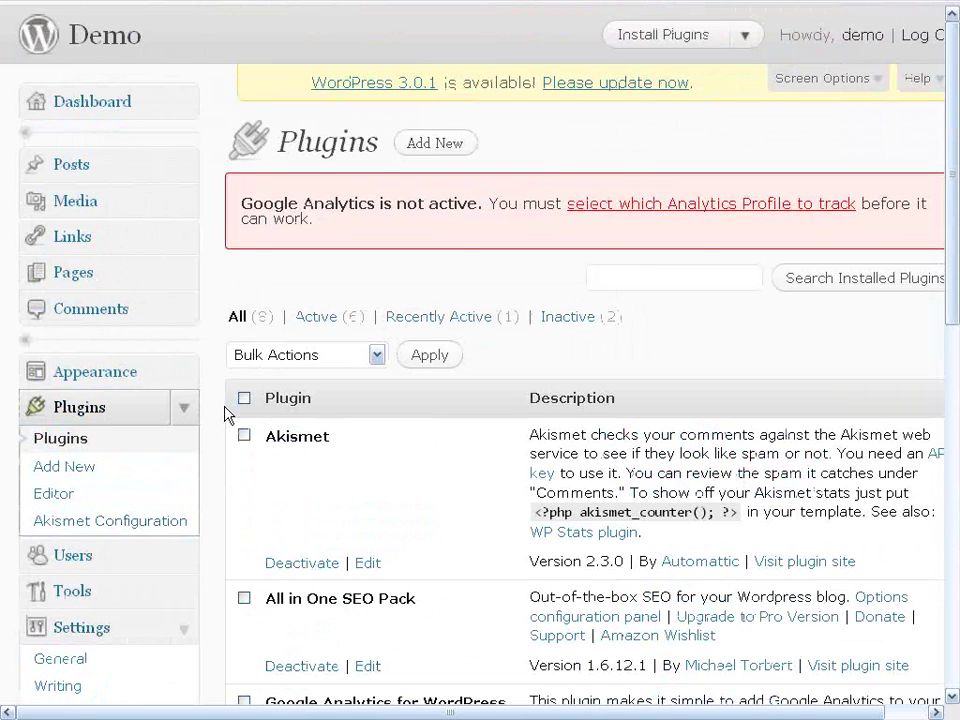
scroll(225, 414, "down", 4)
scroll(222, 418, "down", 2)
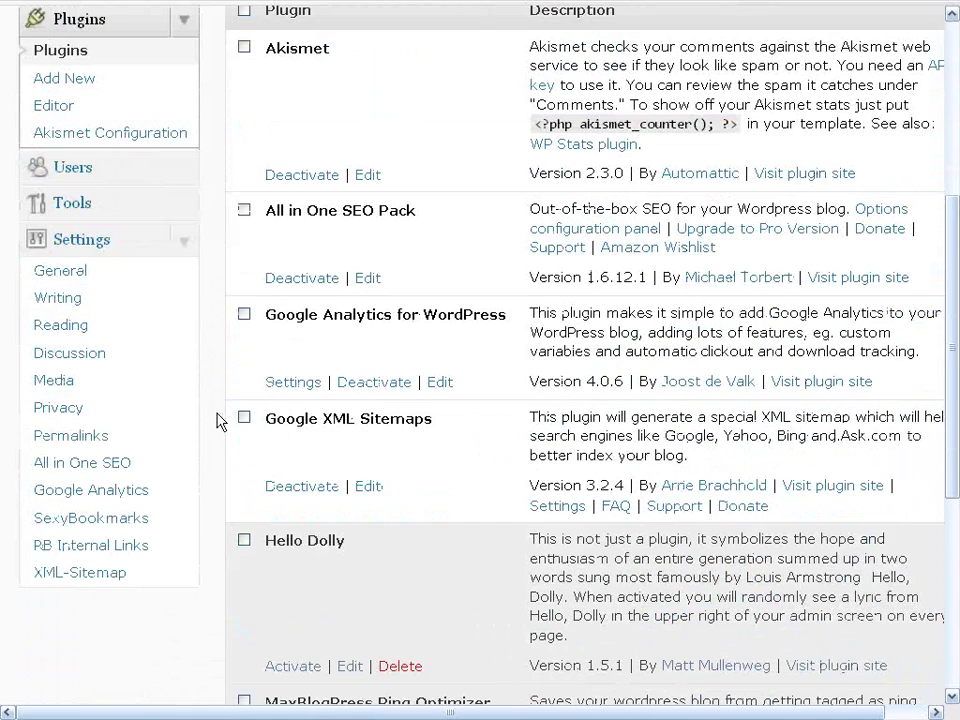
scroll(218, 430, "down", 4)
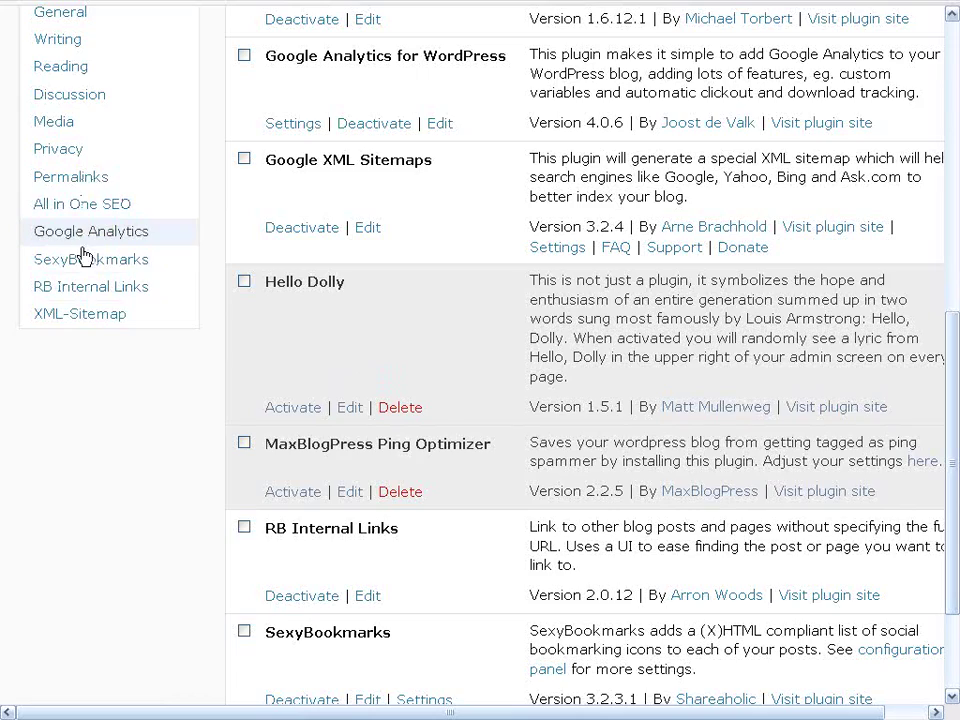
scroll(208, 500, "down", 8)
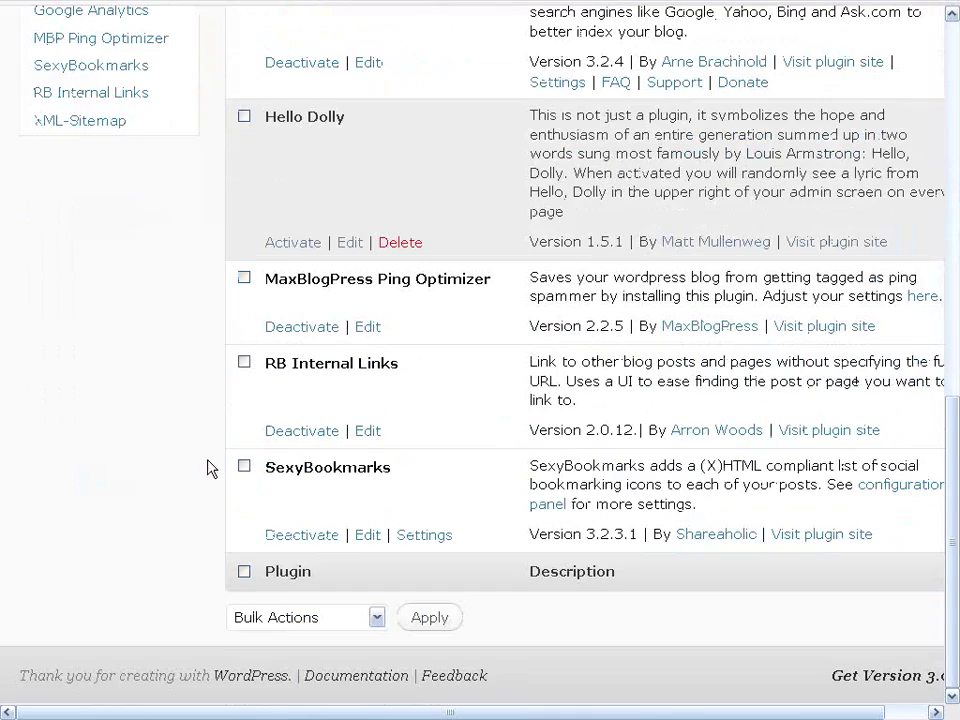
scroll(210, 460, "up", 3)
scroll(210, 447, "up", 1)
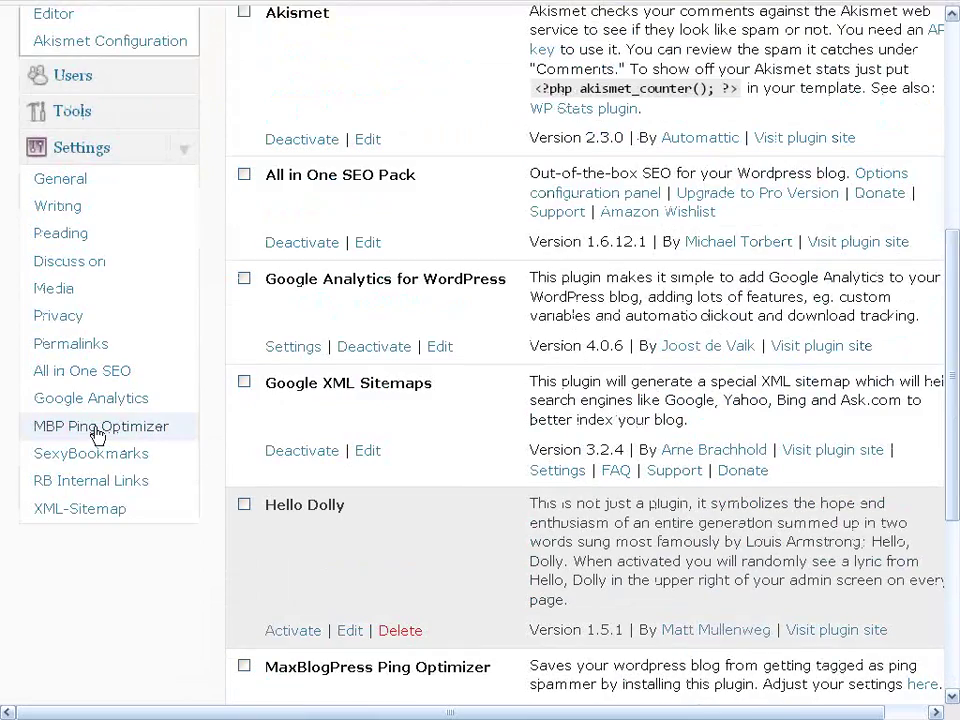
Open Settings > MBP Ping Optimizer and review the pingomatic URI and Ping Log sections
left_click(97, 434)
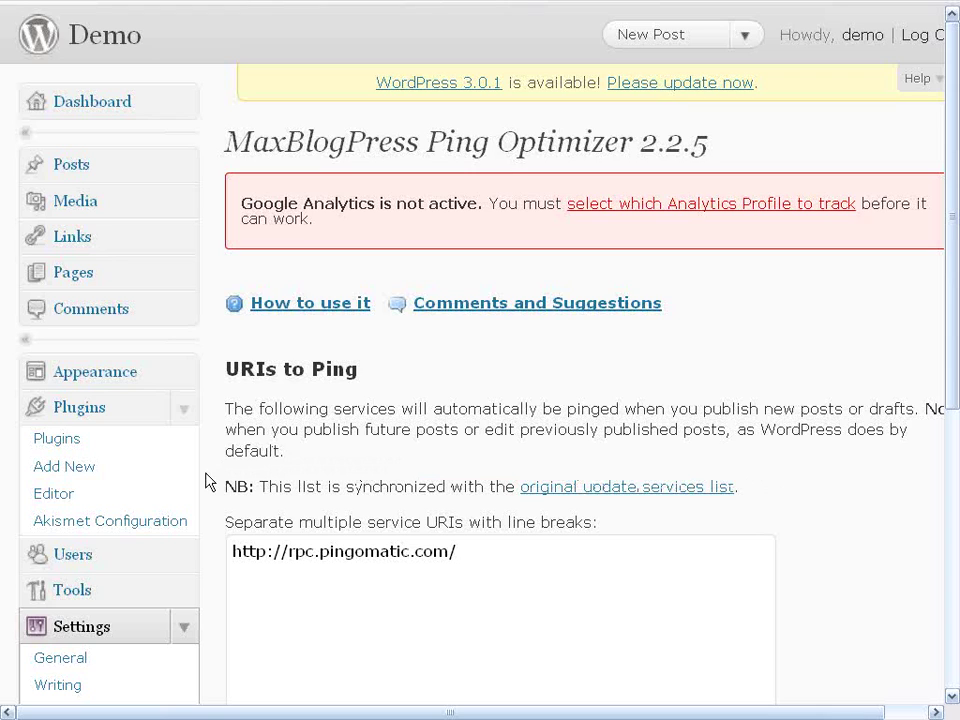
scroll(210, 482, "down", 5)
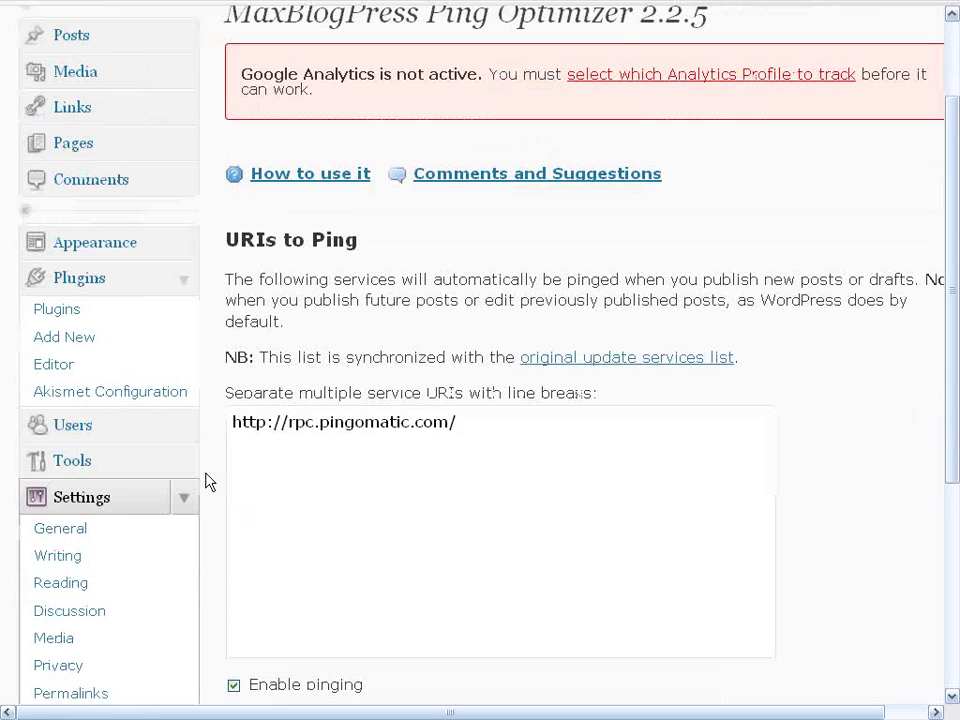
scroll(210, 482, "up", 2)
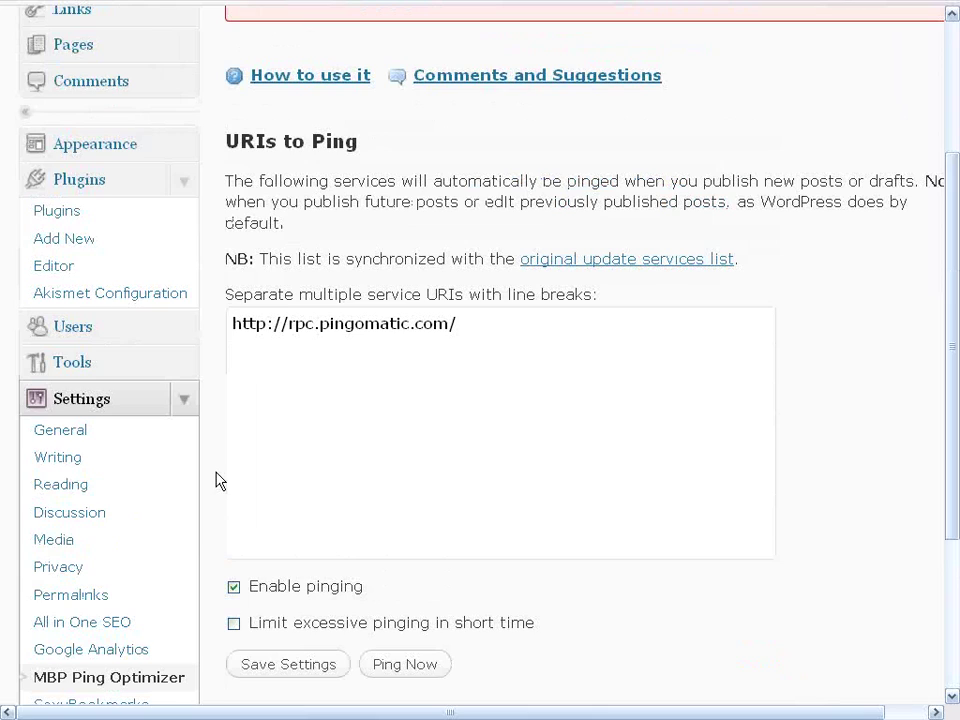
scroll(220, 482, "down", 3)
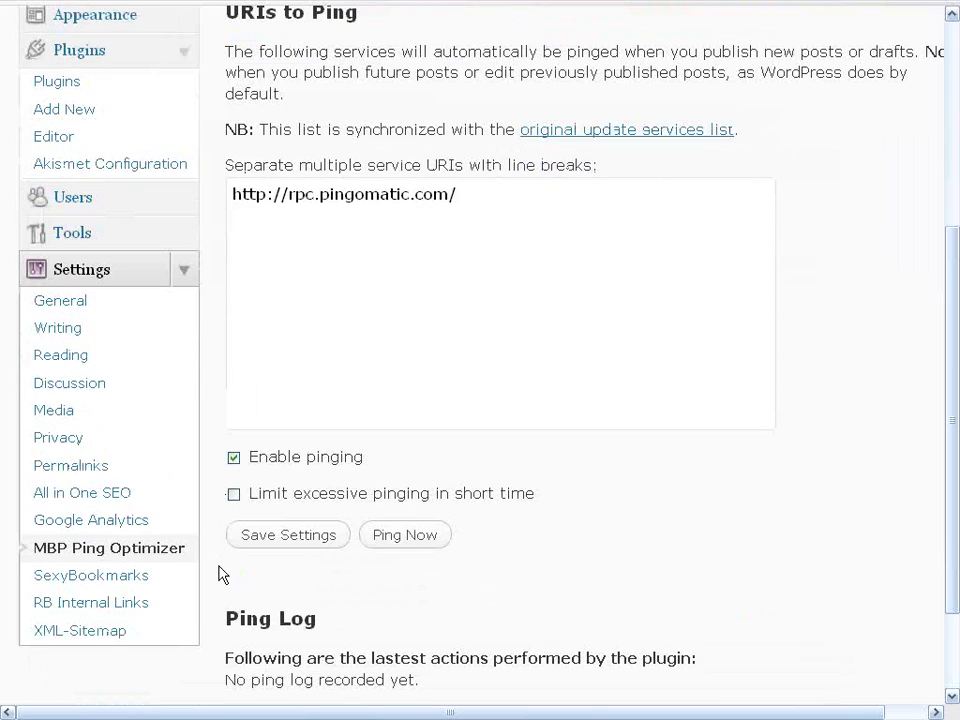
scroll(222, 573, "up", 8)
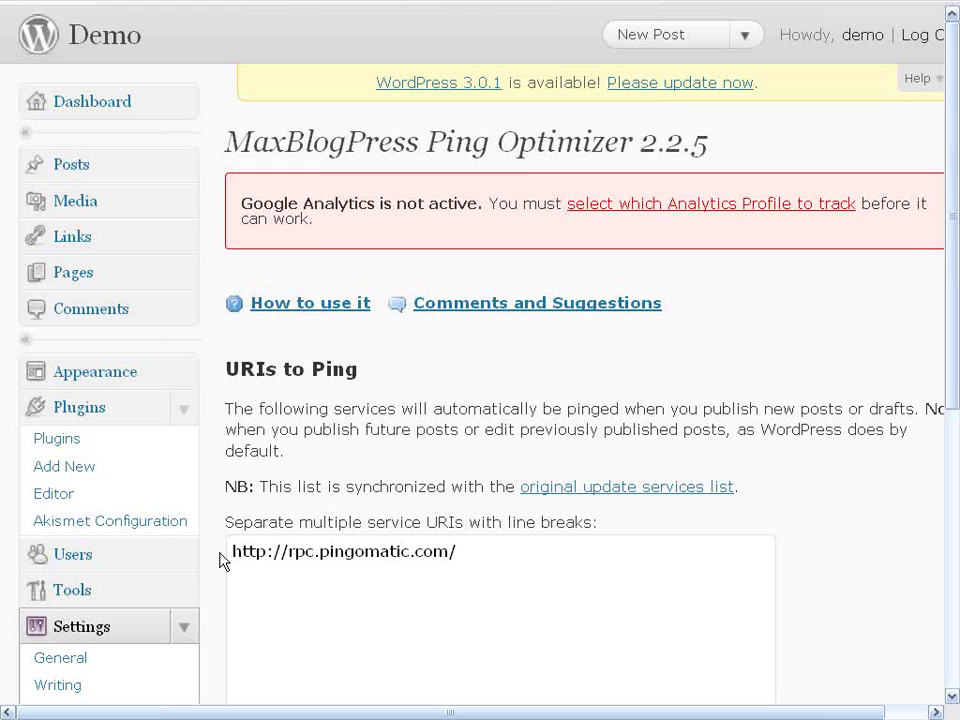
scroll(214, 562, "down", 8)
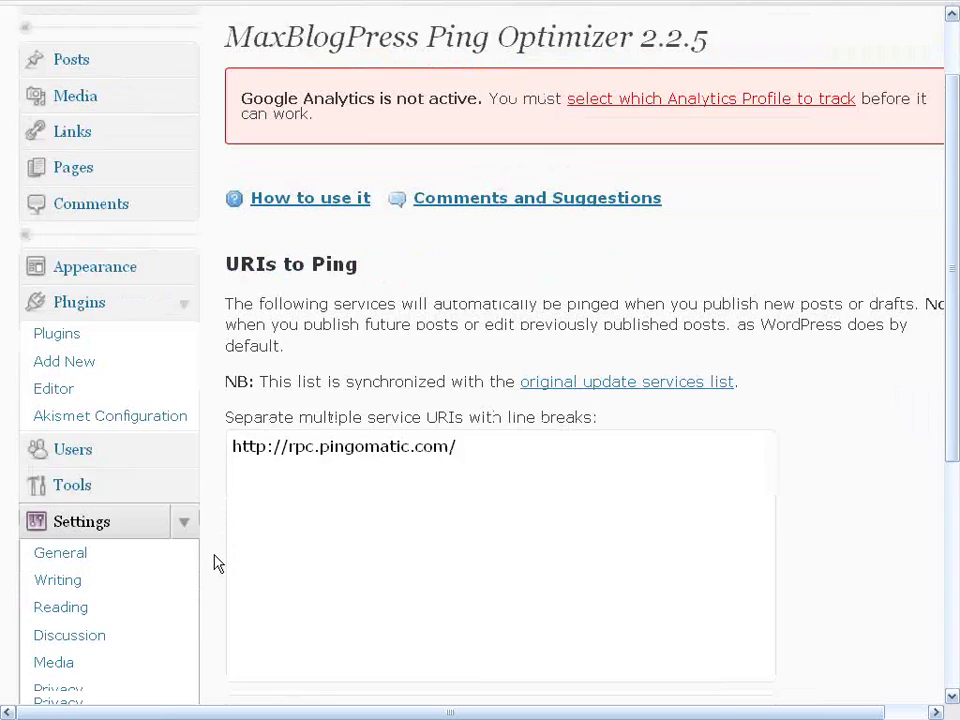